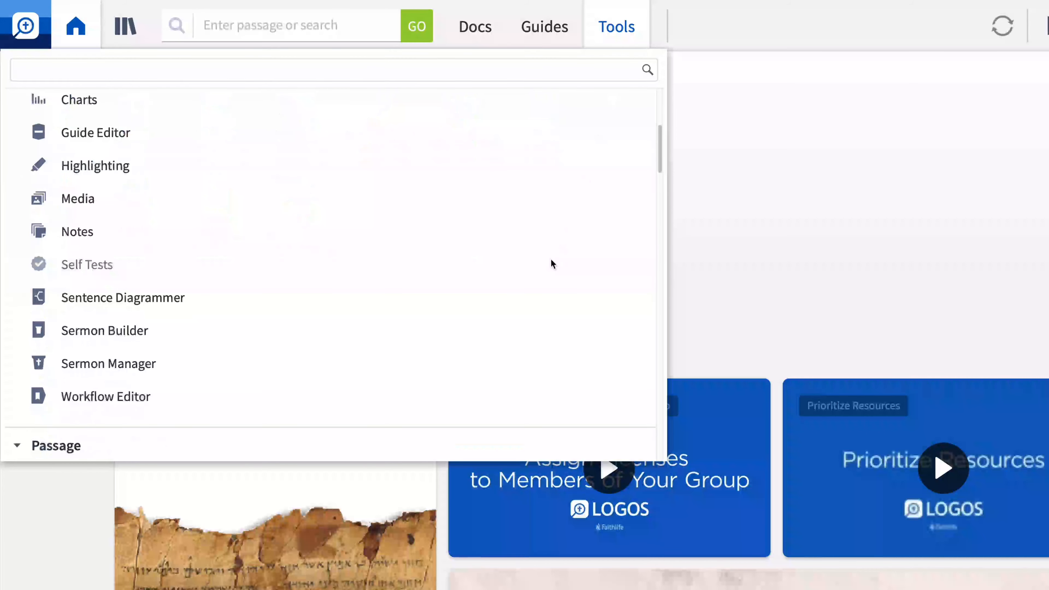
Open Sermon Manager in a separate window and hide the Speaker and Date columns in the sermon list.
right_click(408, 364)
click(439, 412)
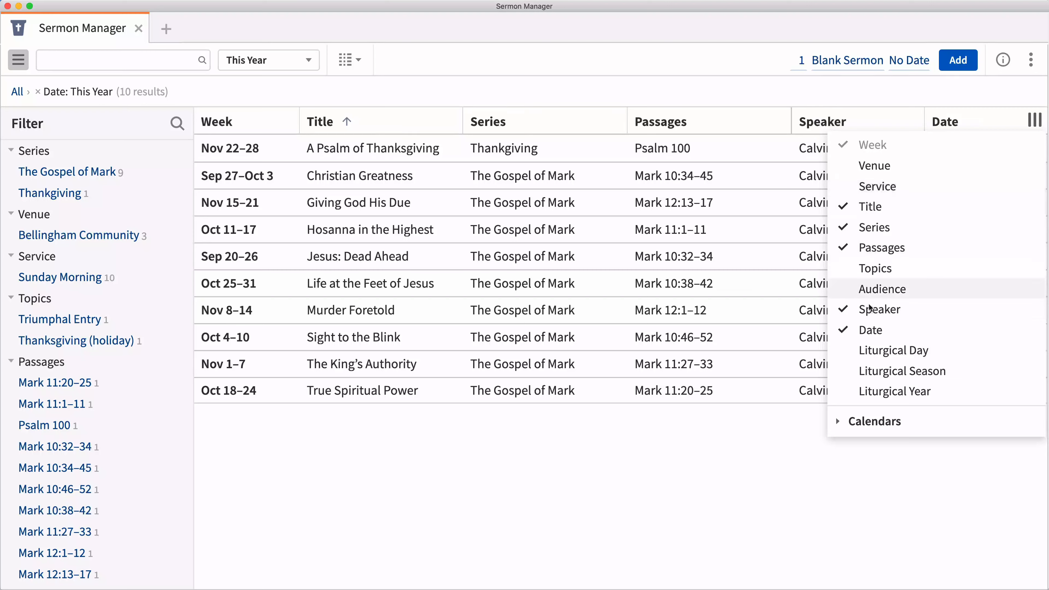
click(869, 310)
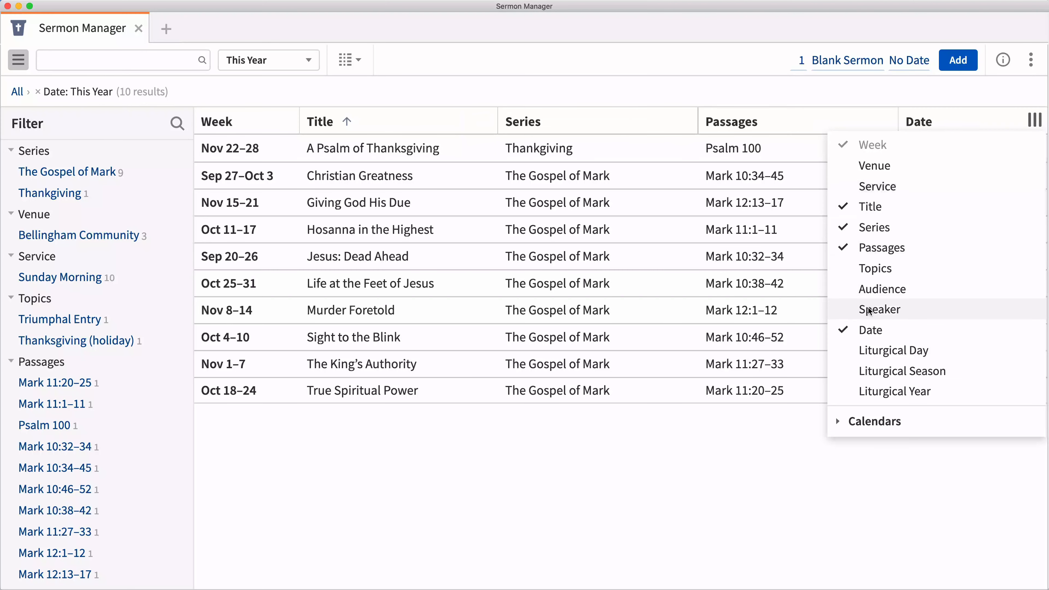
click(864, 330)
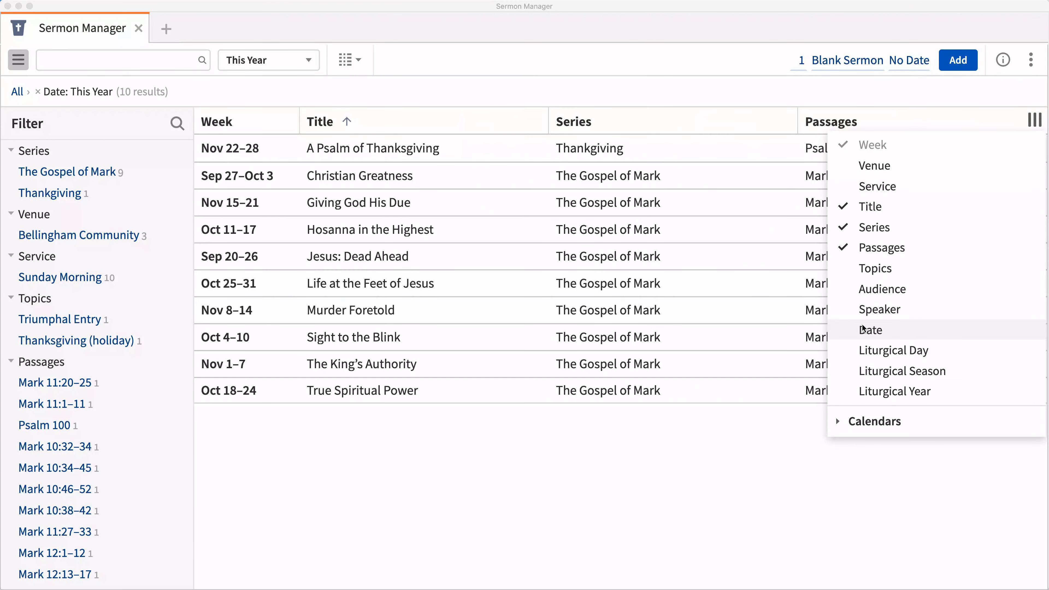
Filter the sermons to The Gospel of Mark series across all dates and find those matching "Mark 11".
click(100, 176)
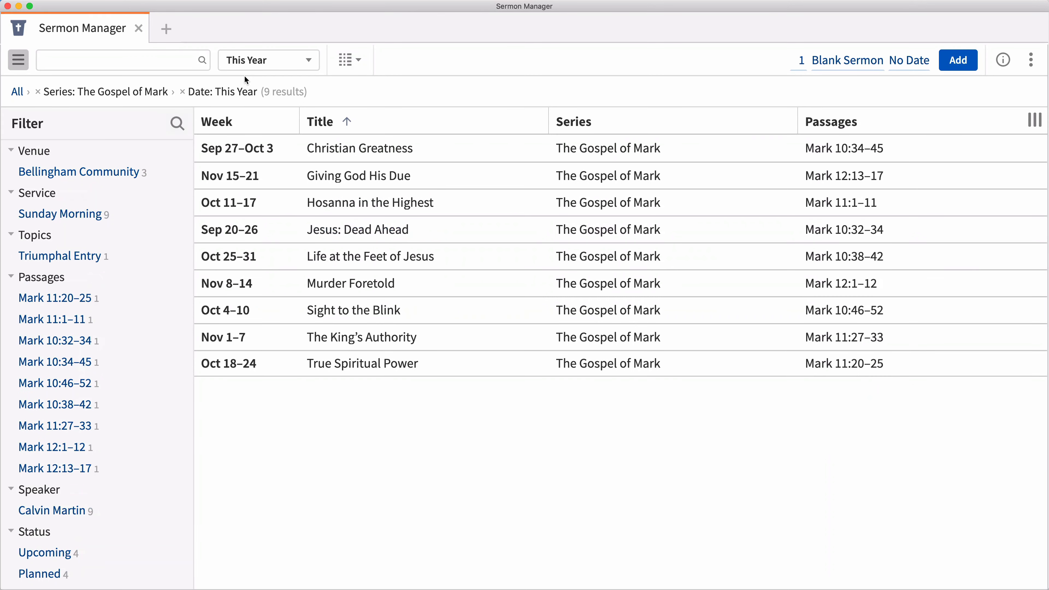
click(276, 60)
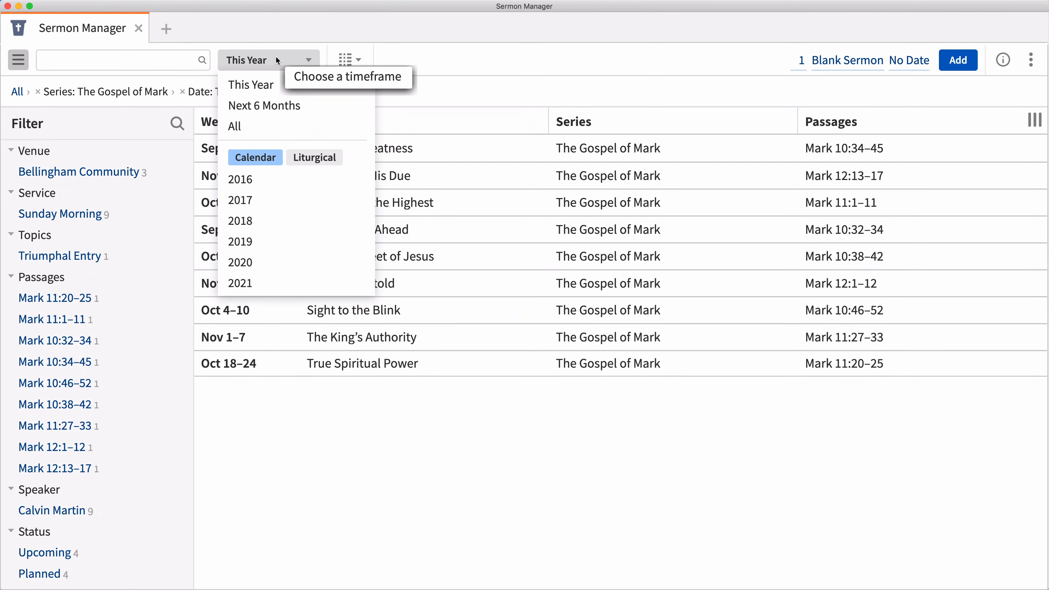
click(230, 125)
click(137, 60)
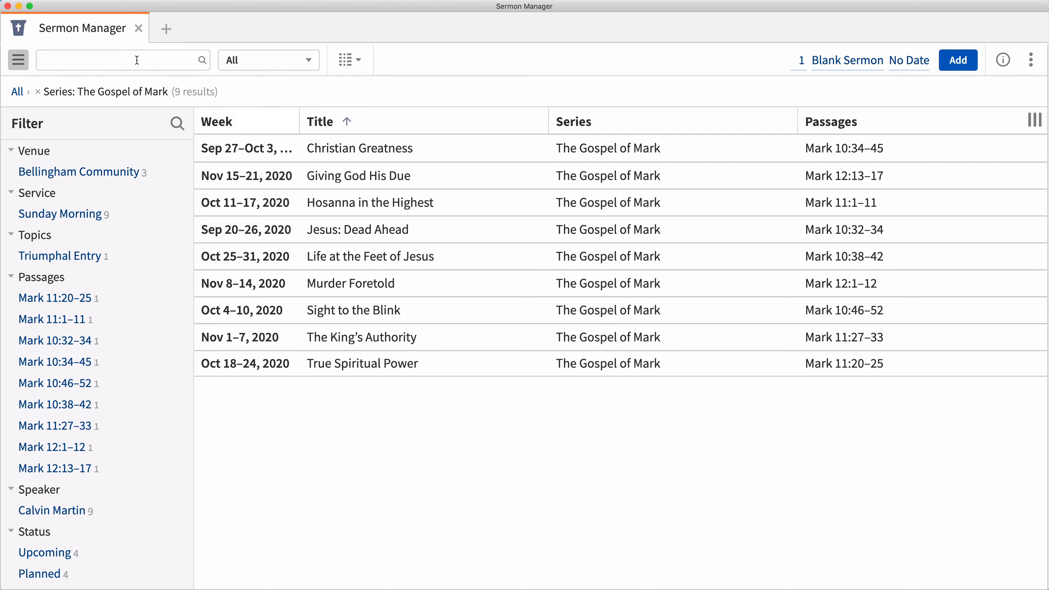
text(Mark 11)
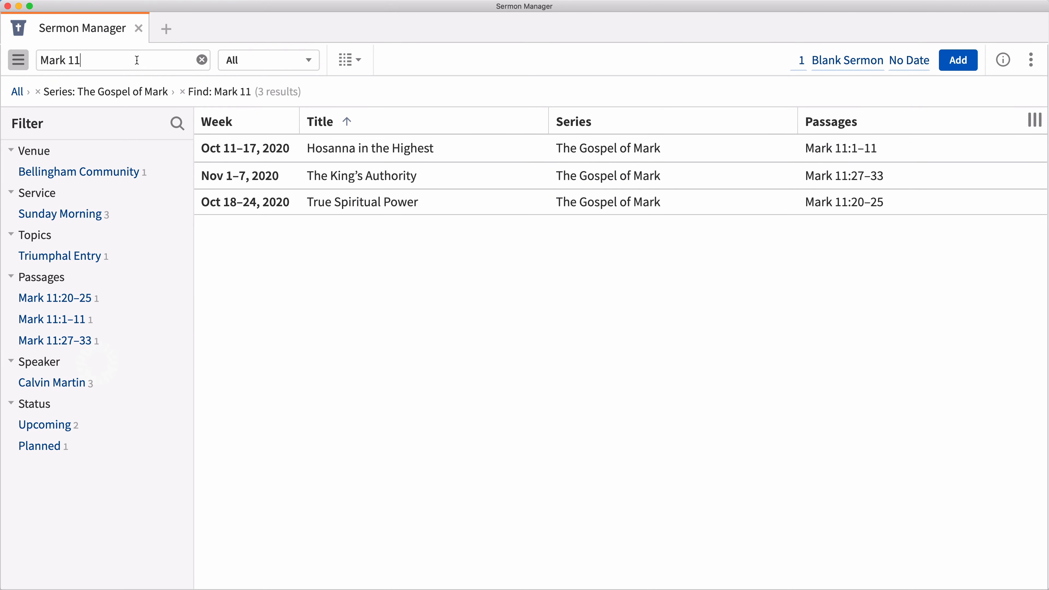
Add a blank sermon titled "Cursing and Cleansing" in the series "The Gospel of Mark".
click(973, 63)
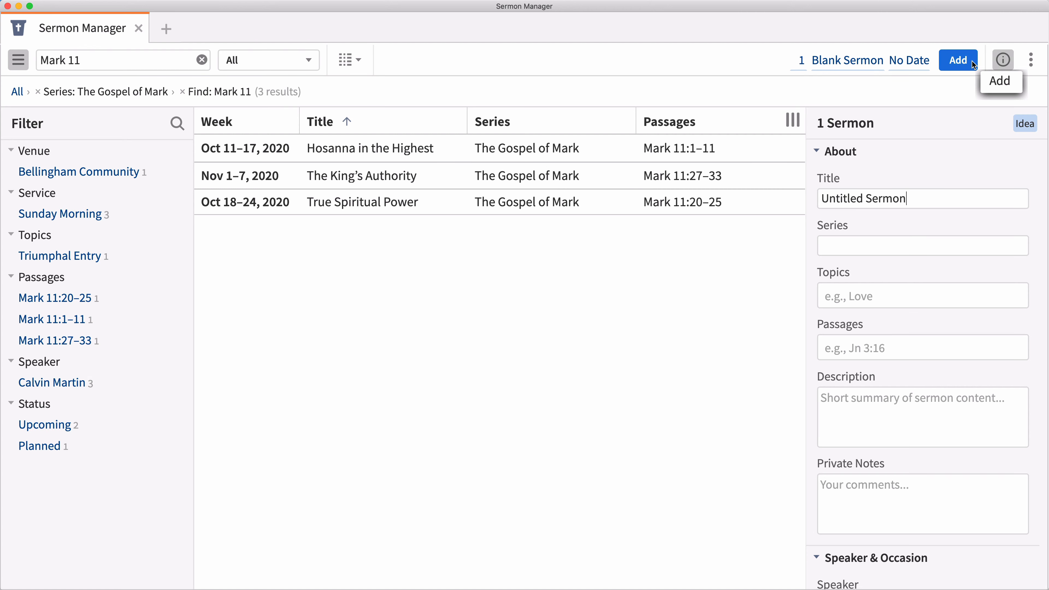
text(Cursing and)
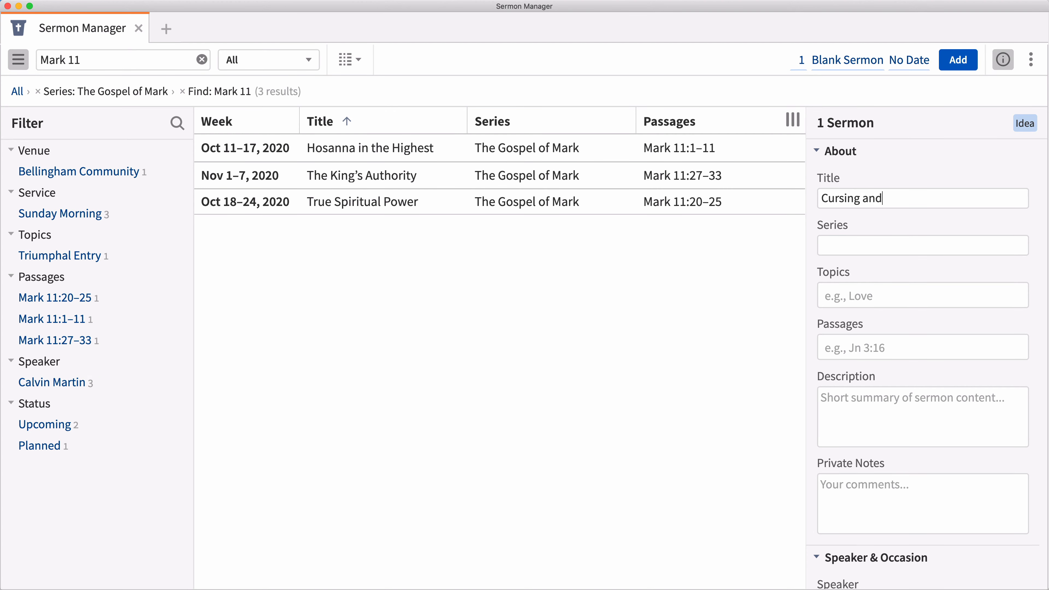
text( Cleansing)
text(The Gospel )
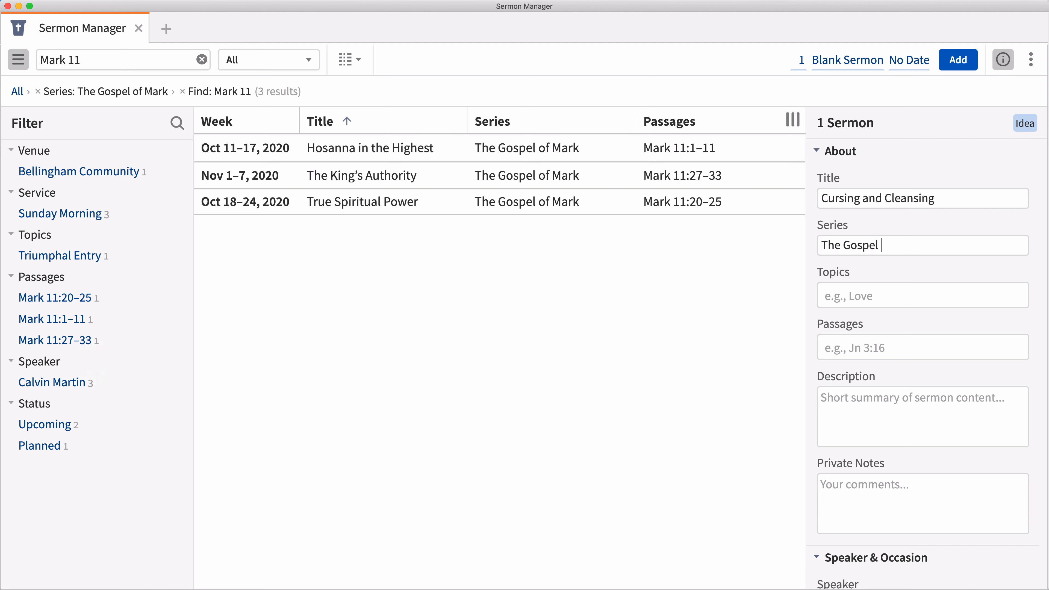
text(of Mark)
Give the new sermon the topic "Jesus cleansed the temple" and the passage Mark 11:12–19.
key(Tab)
text(Jesus cleansed th)
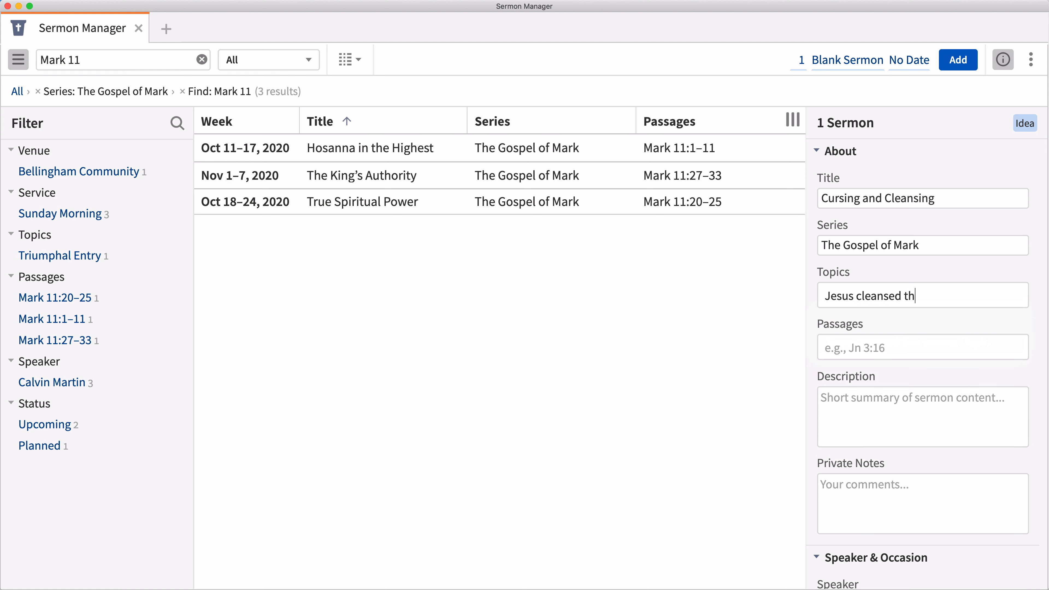
text(e temple)
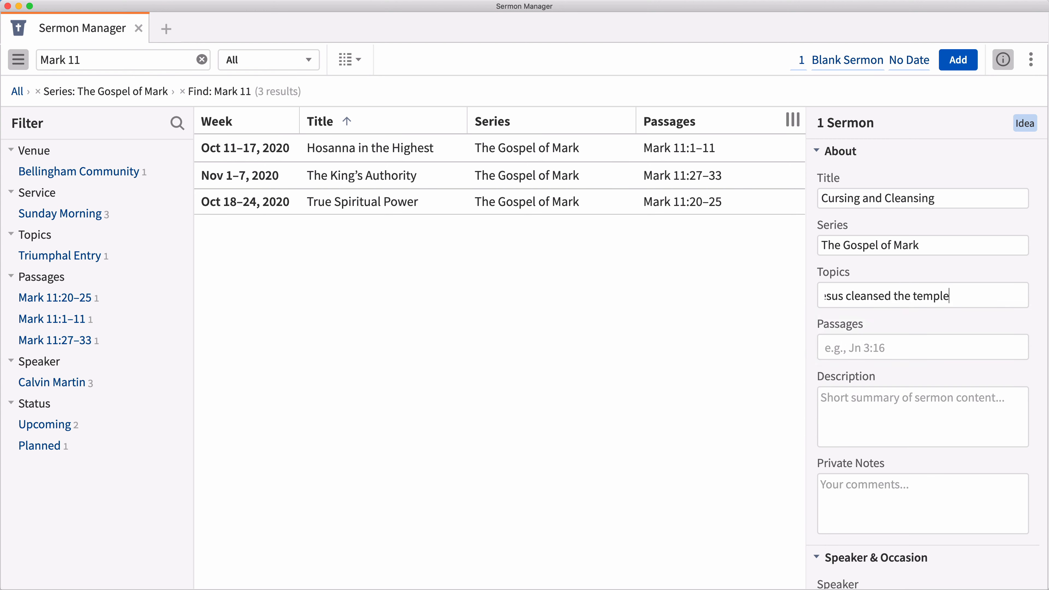
key(Return)
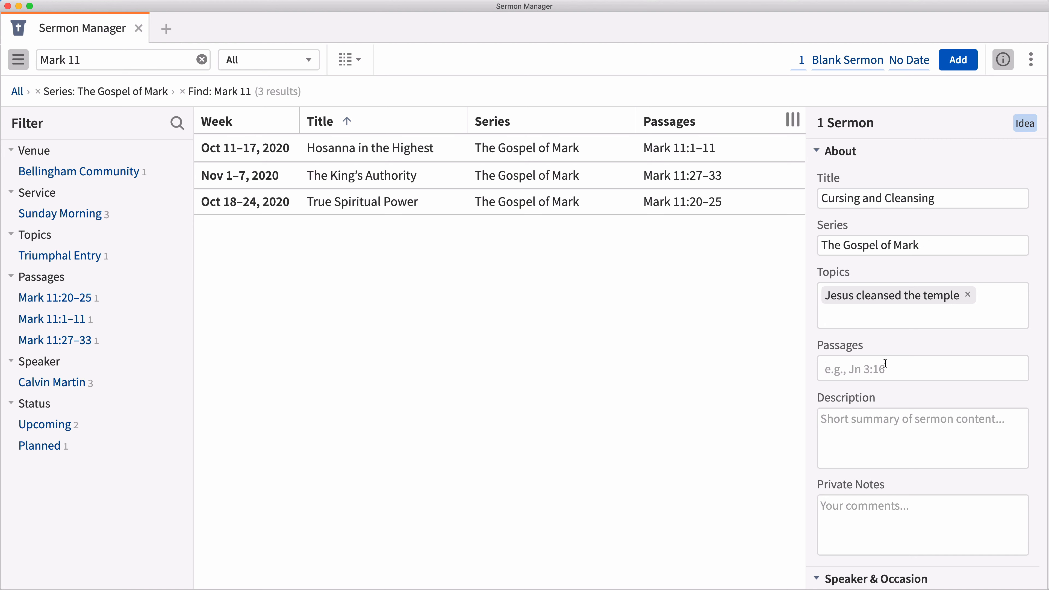
text(Mark 11:12-19)
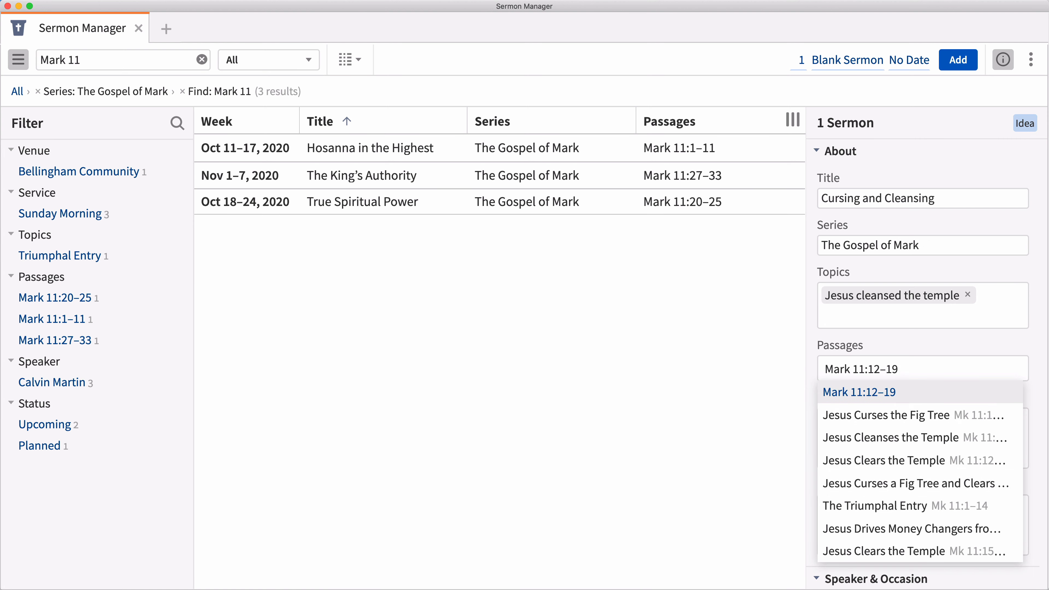
key(Return)
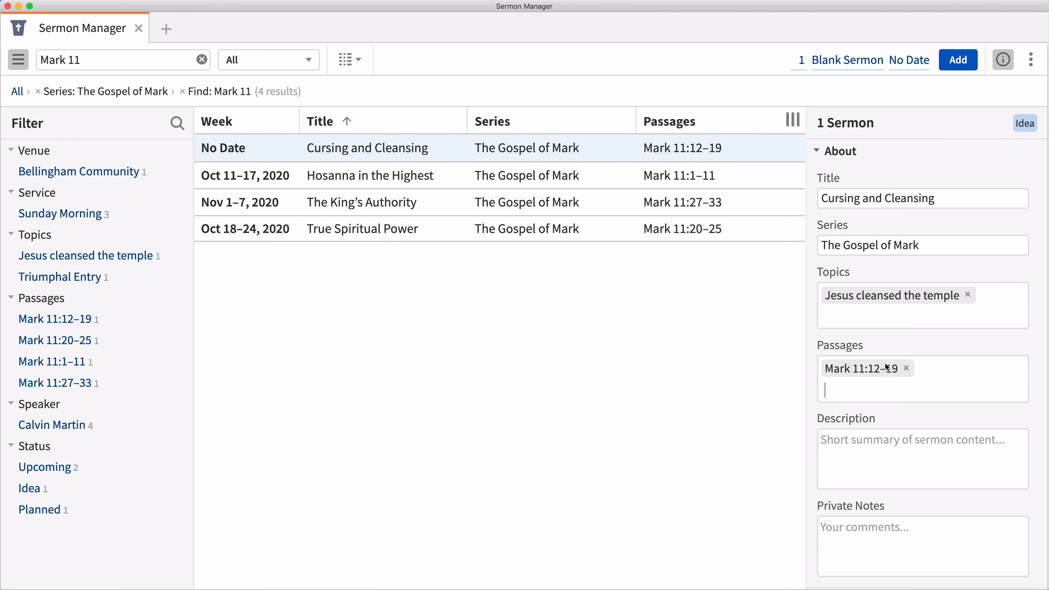
Set the occasion date of the Cursing and Cleansing sermon to 10/18/2020.
scroll(886, 366, down, 10)
click(862, 300)
text(1)
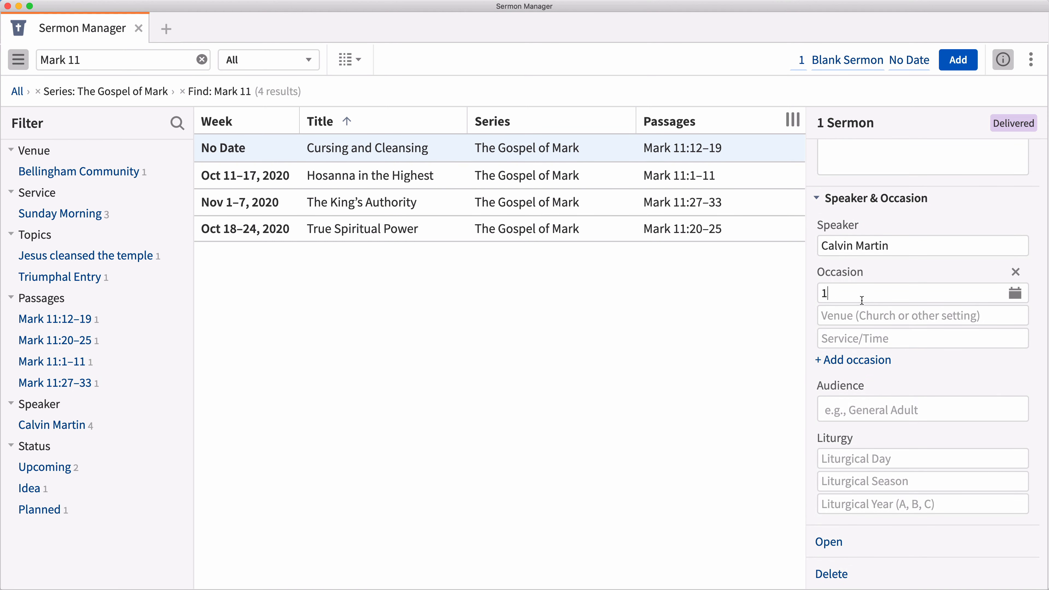
text(0/18/2020)
key(Tab)
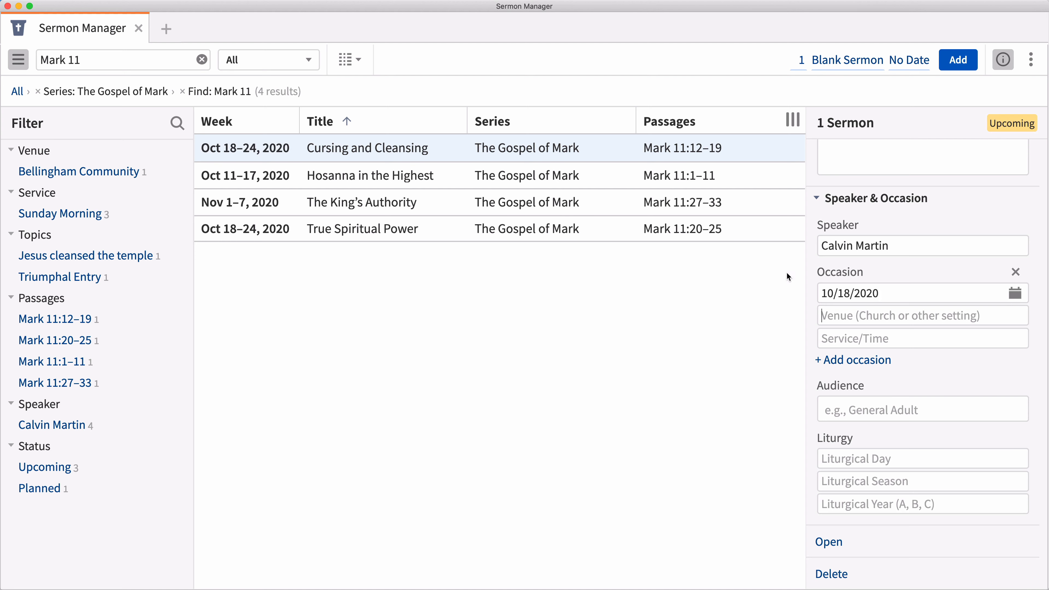
Clear the series and Mark 11 filters and add 5 blank sermons weekly on Sunday starting with the week of Oct 18–24.
click(38, 91)
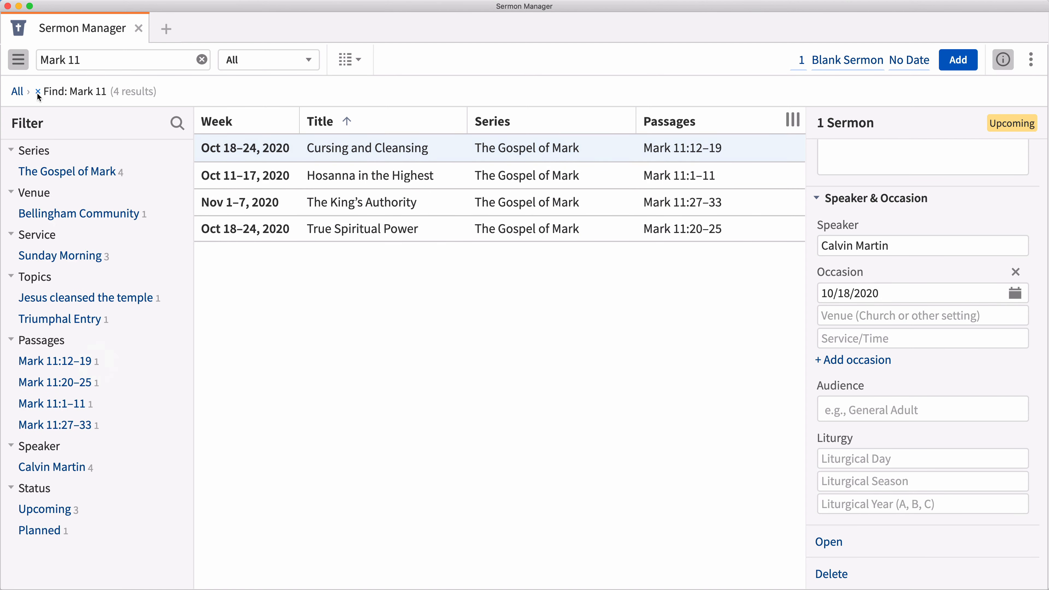
click(37, 92)
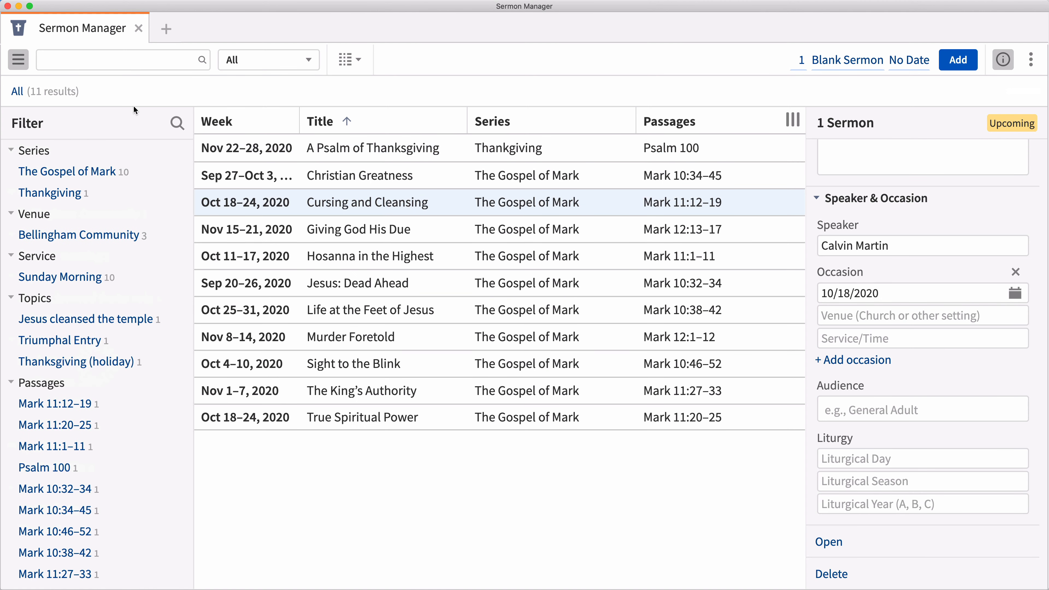
click(802, 60)
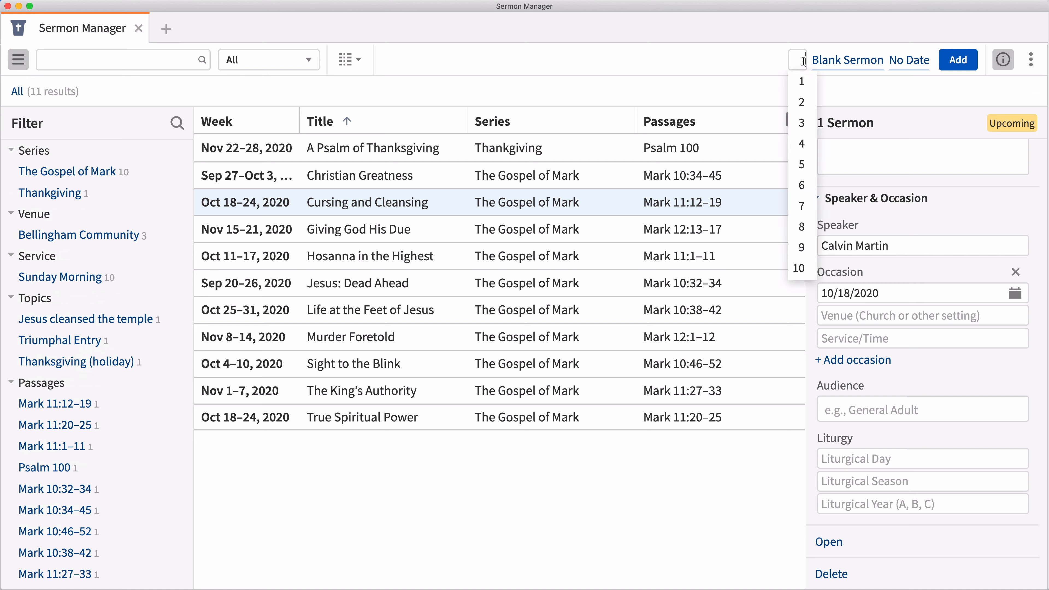
click(800, 164)
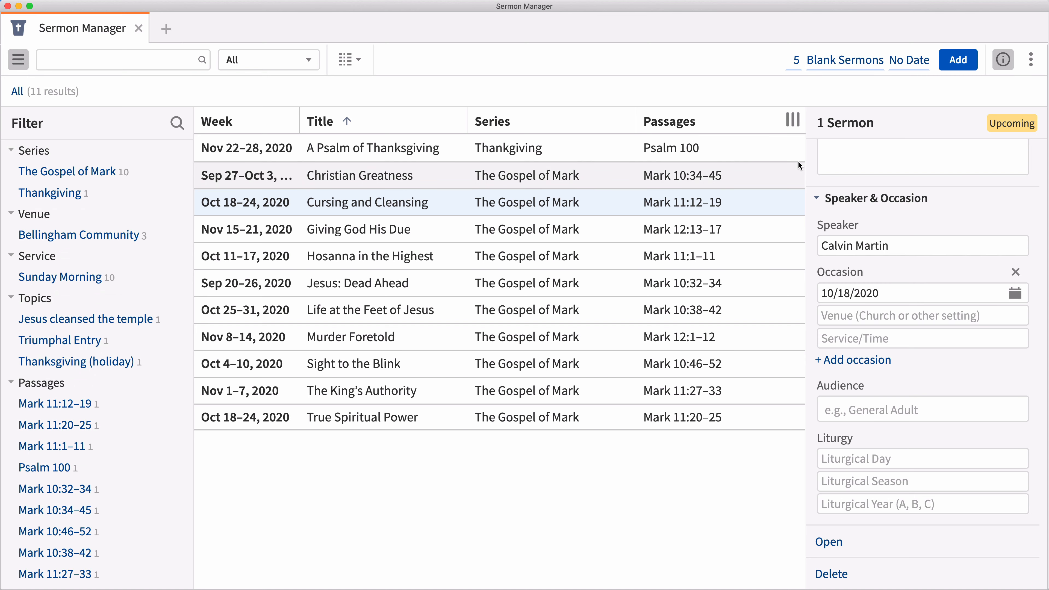
click(905, 60)
click(729, 168)
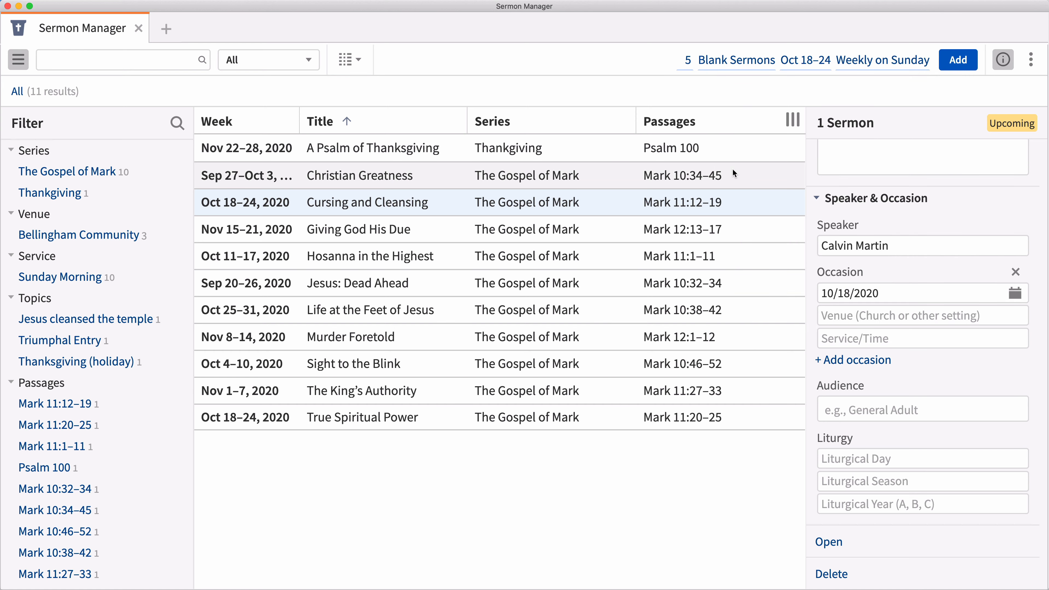
click(957, 60)
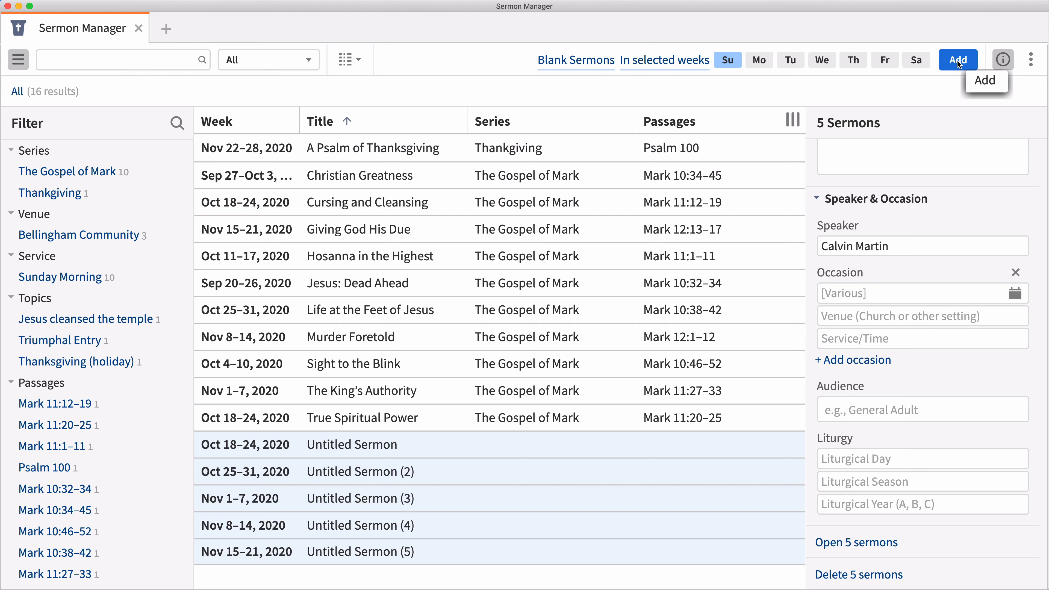
Add Cursing and Cleansing to the selected untitled sermons and set the series of all six to "The Gospel of Mark".
super+click(543, 202)
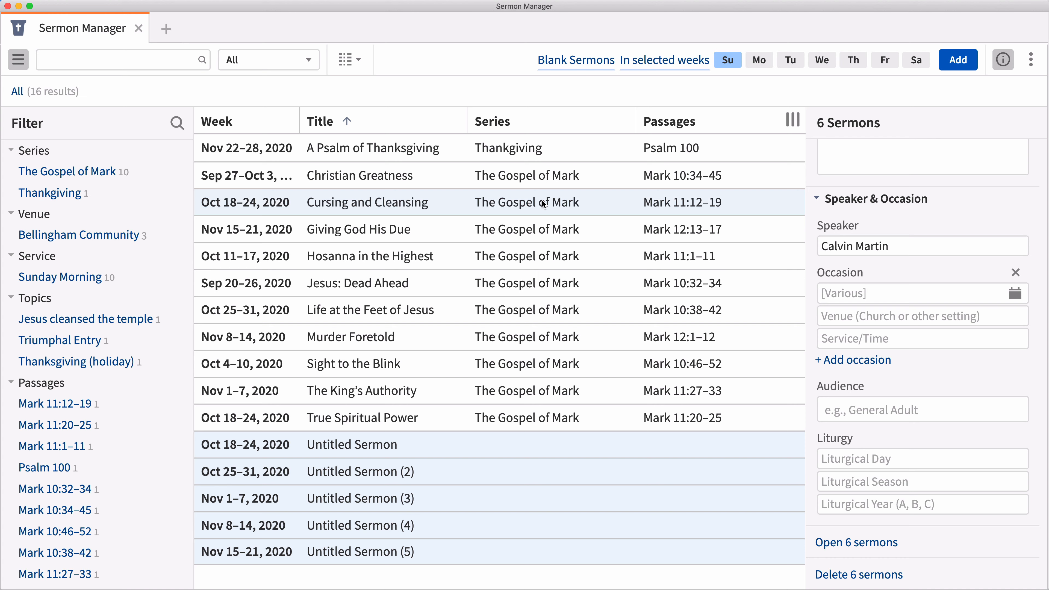
scroll(839, 245, up, 8)
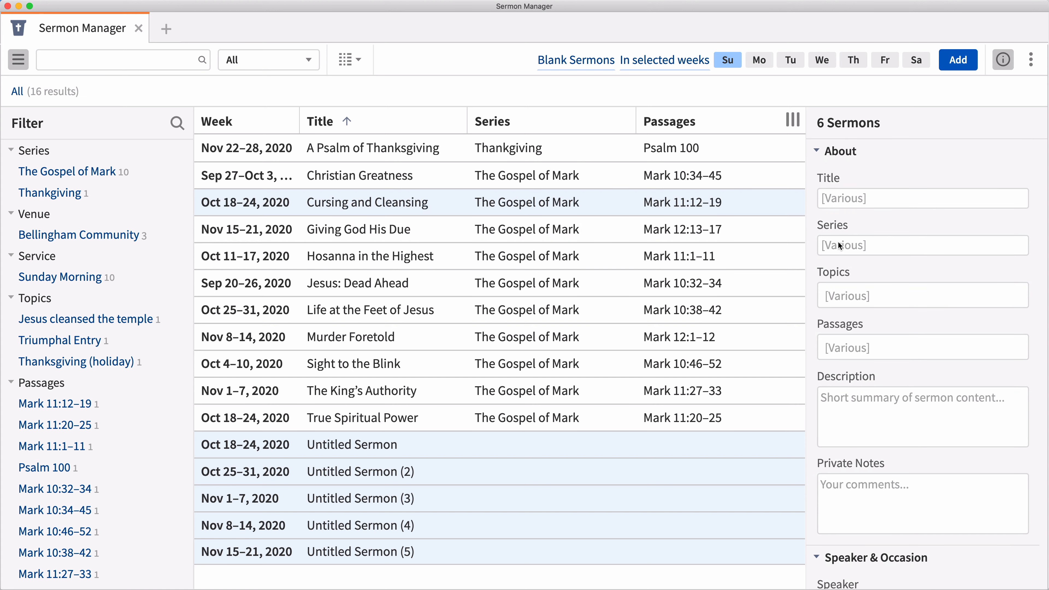
text(The Gospel of Mark)
key(Return)
Set the venue of the six selected sermons to "Bellingham Community" and the service to "Sunday Morning Worship".
scroll(839, 244, down, 8)
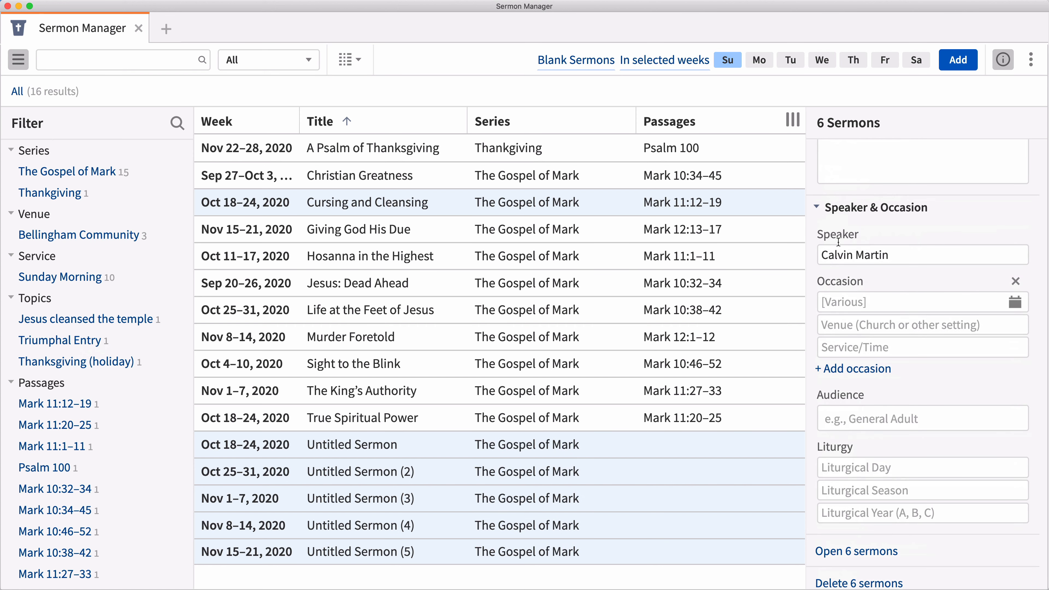
click(843, 326)
text(Bellingham Community)
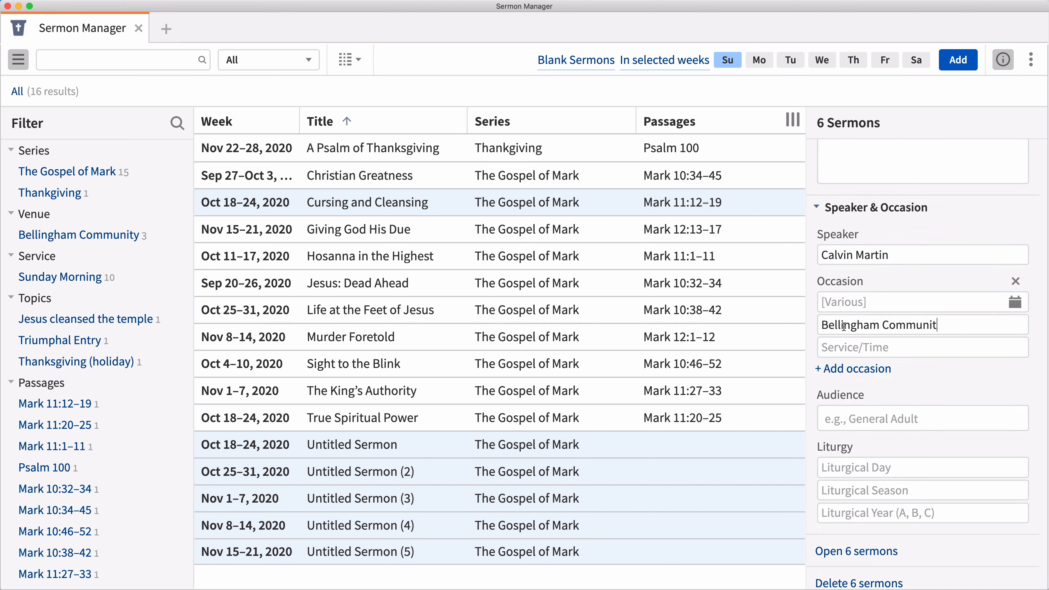
key(Tab)
text(Sunday Morning Worship)
key(Return)
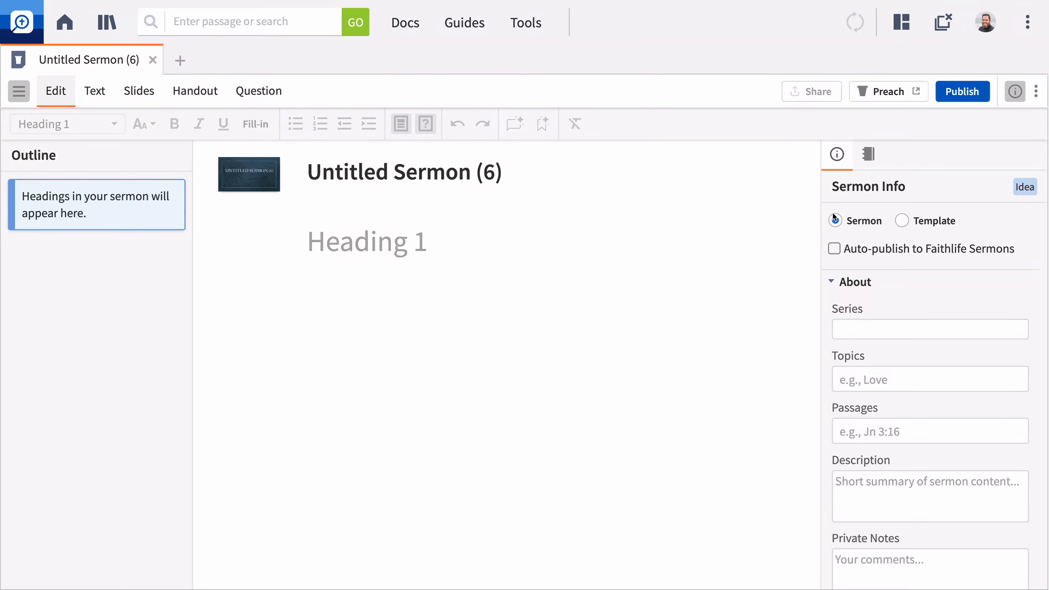
Turn the new untitled sermon document into a template and title it "Gospel of Mark Template".
click(902, 222)
click(433, 171)
text(Gospel o)
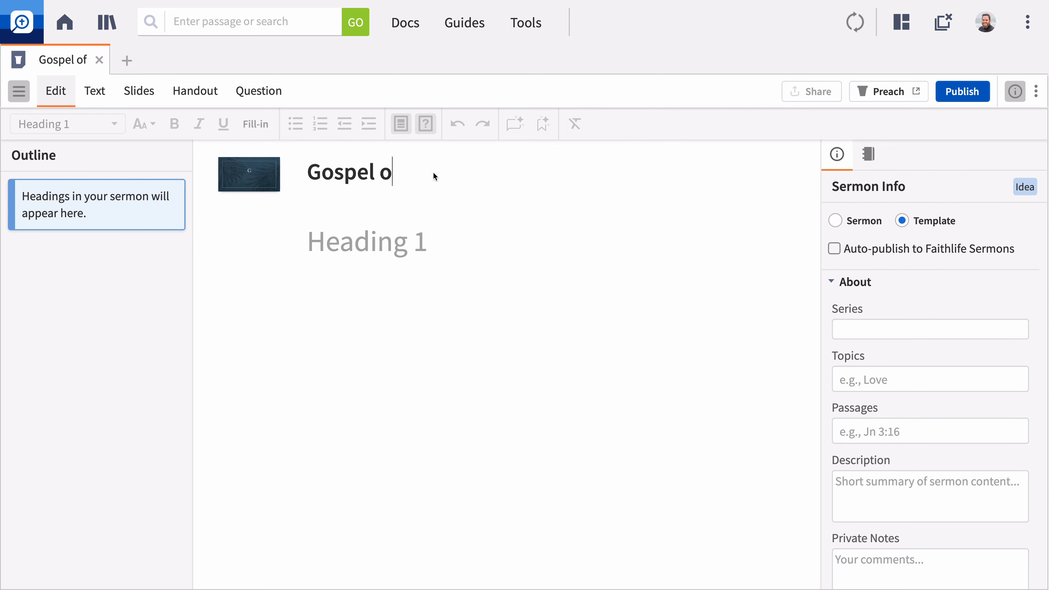
text(f Mark Template)
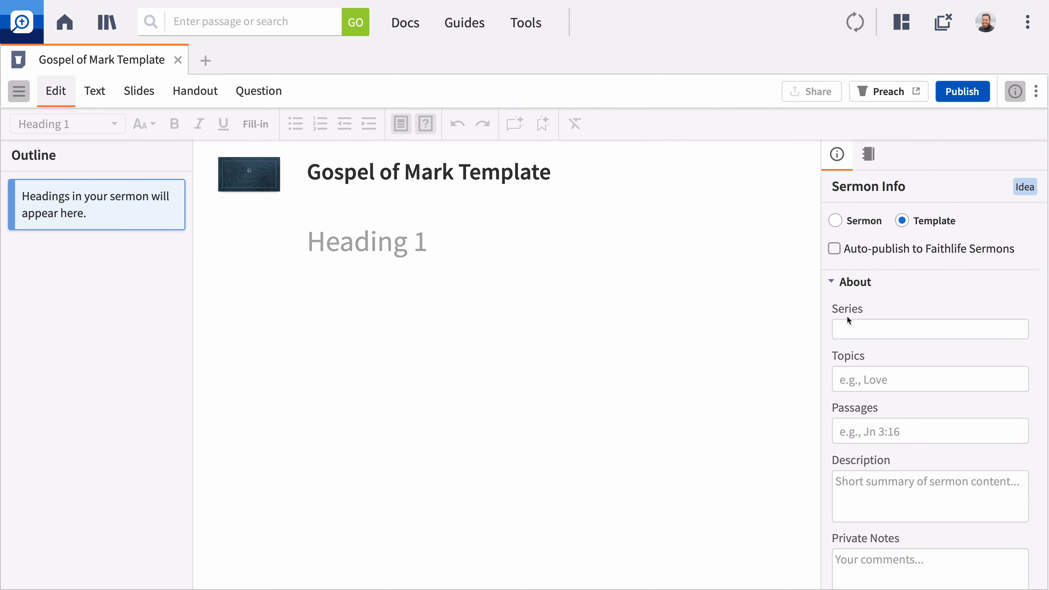
Fill in the template's series "The Gospel of Mark", venue "Bellingham Community" and service "Sunday Morning Worship".
click(868, 326)
text(The Gospel of Mark)
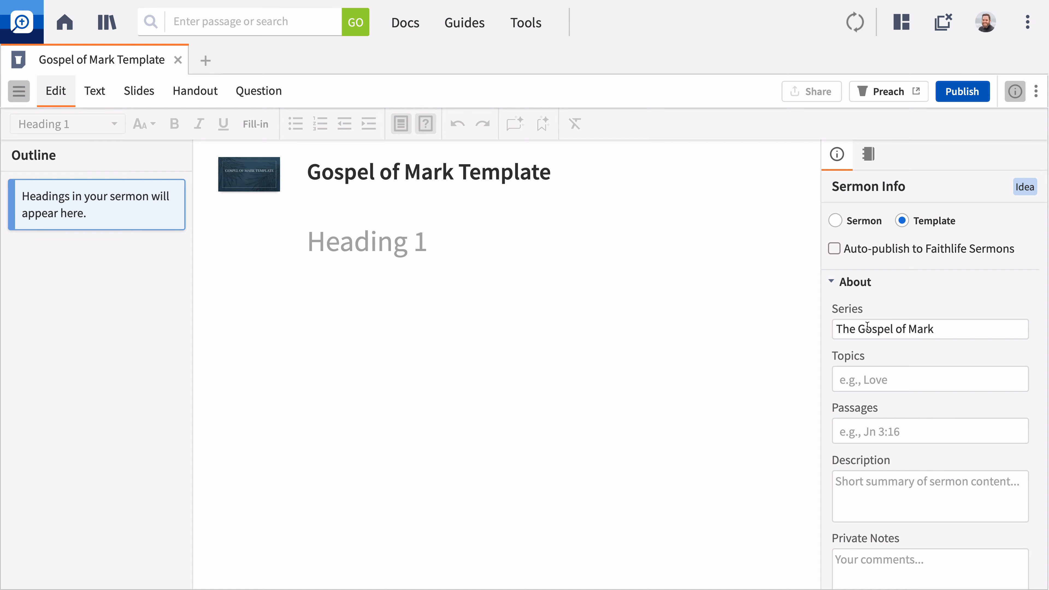
scroll(867, 326, down, 5)
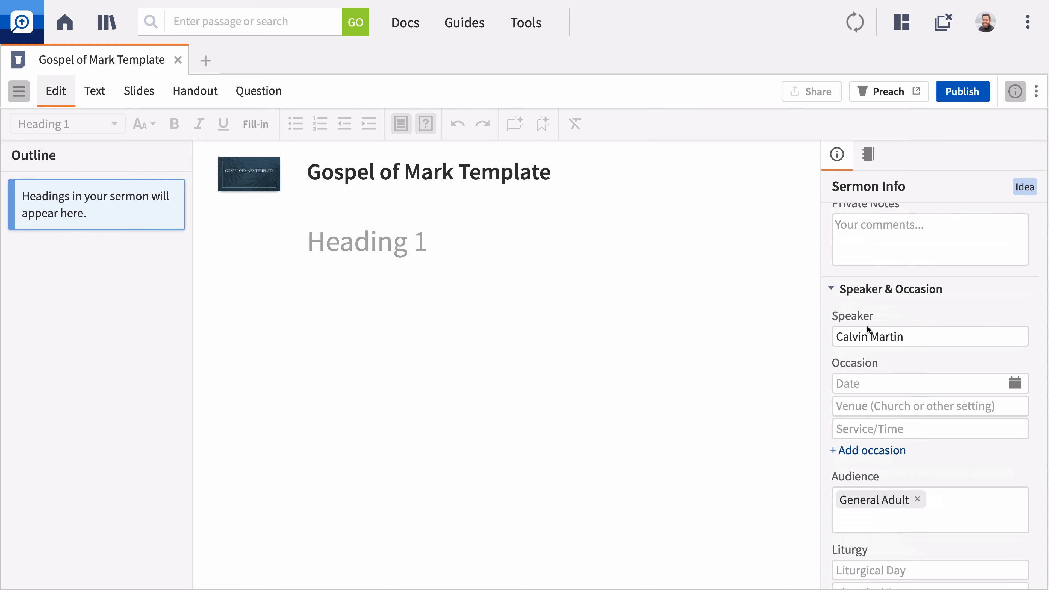
text(Bellingham Community)
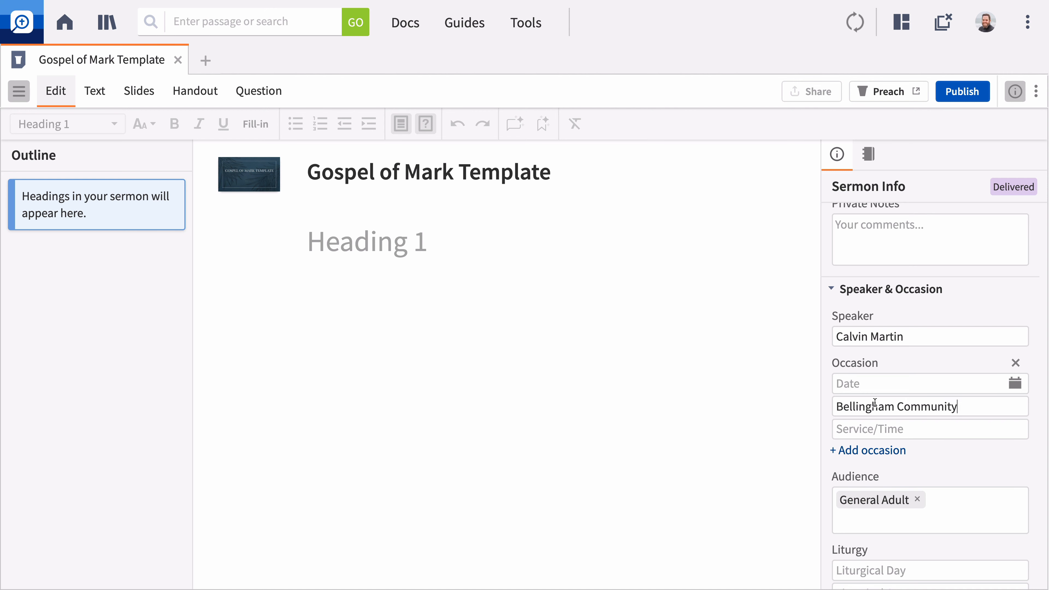
key(Tab)
text(Sunday Morning Worship)
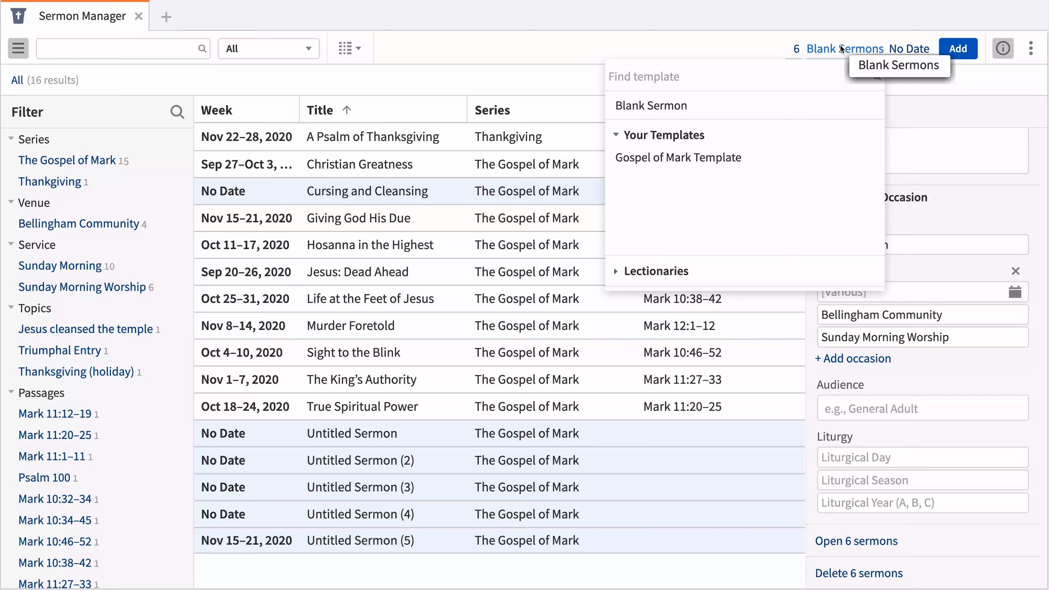
Add six sermons based on the Gospel of Mark Template, starting at the selected week of Nov 15–21.
click(732, 157)
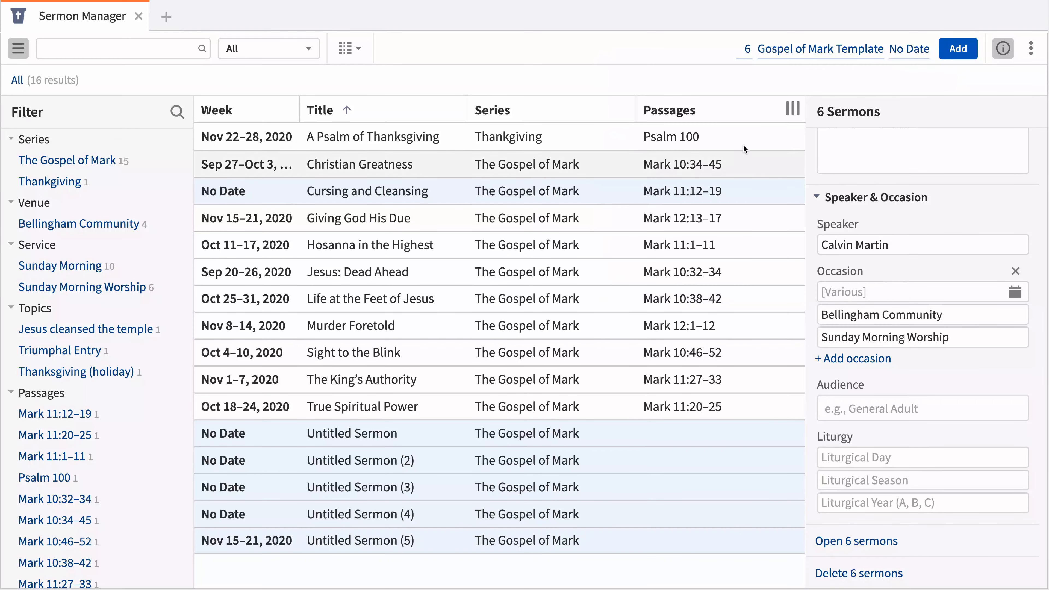
click(909, 49)
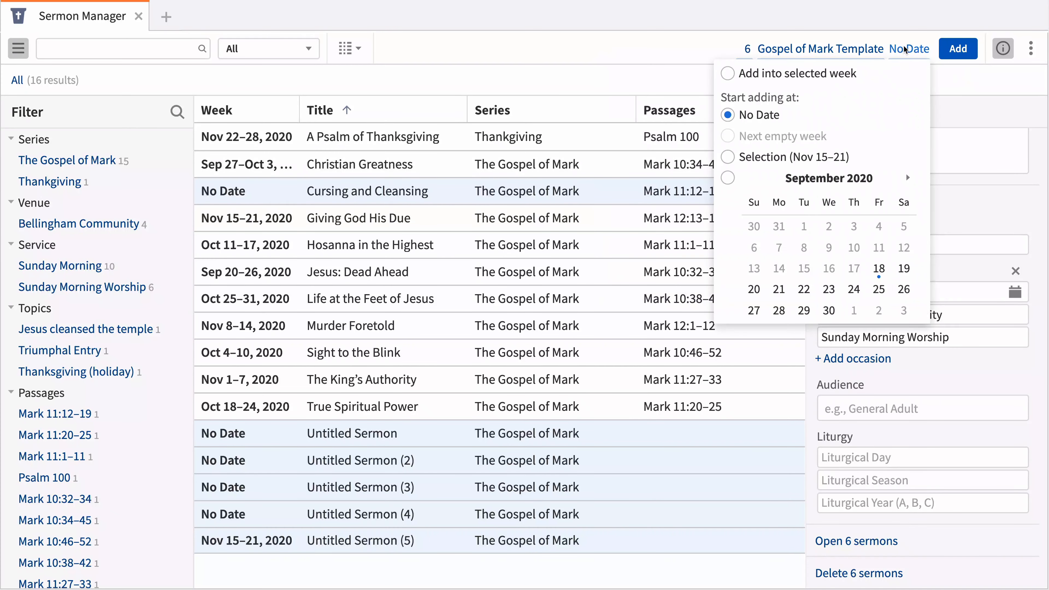
click(782, 157)
click(950, 50)
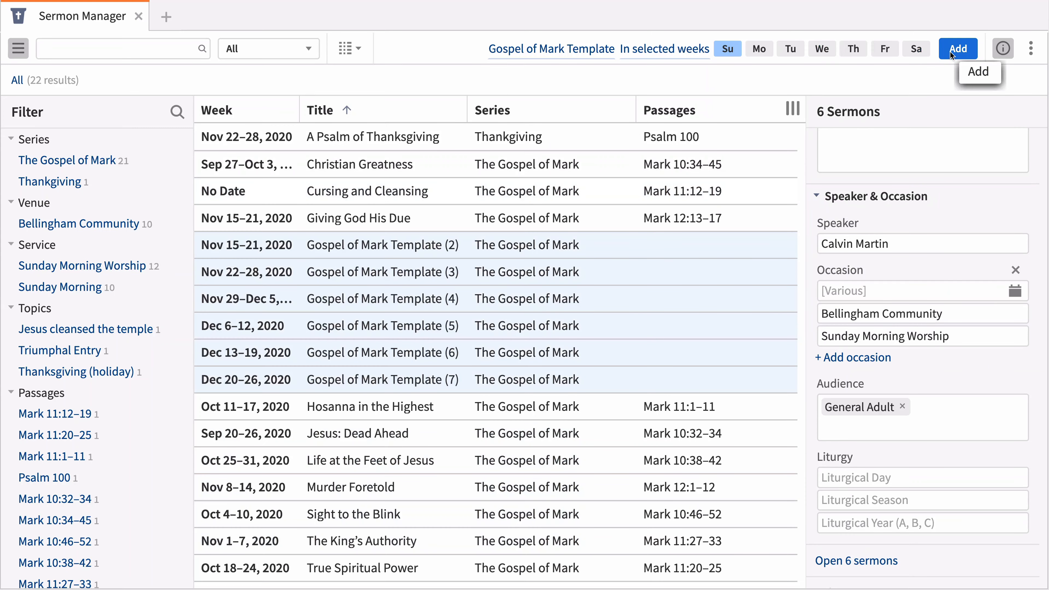
Add the Christmas season sermons of 2019–2020 (Year A) from the Revised Common Lectionary.
click(579, 49)
click(364, 276)
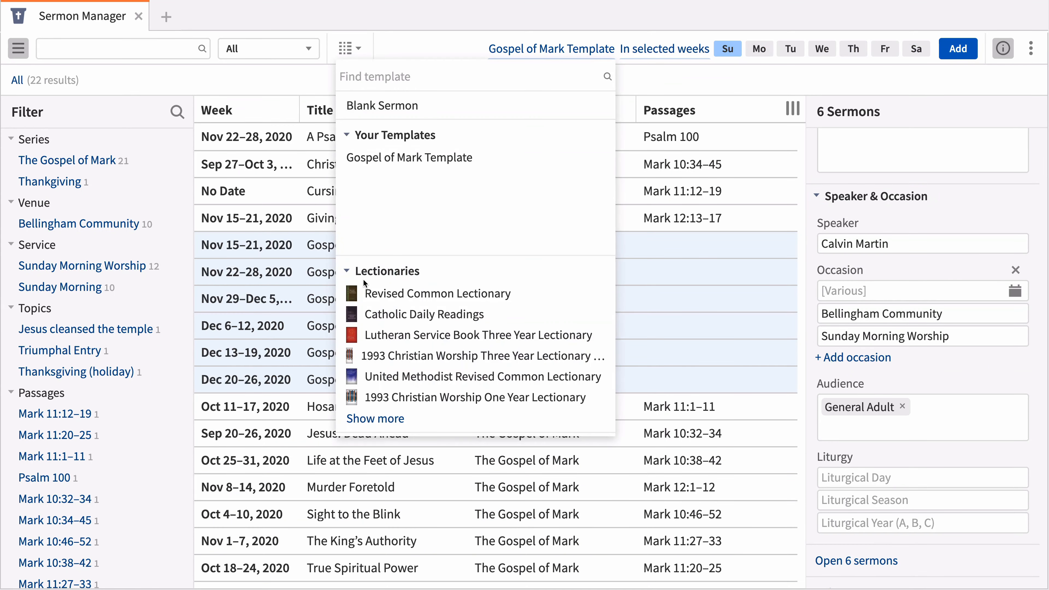
click(362, 291)
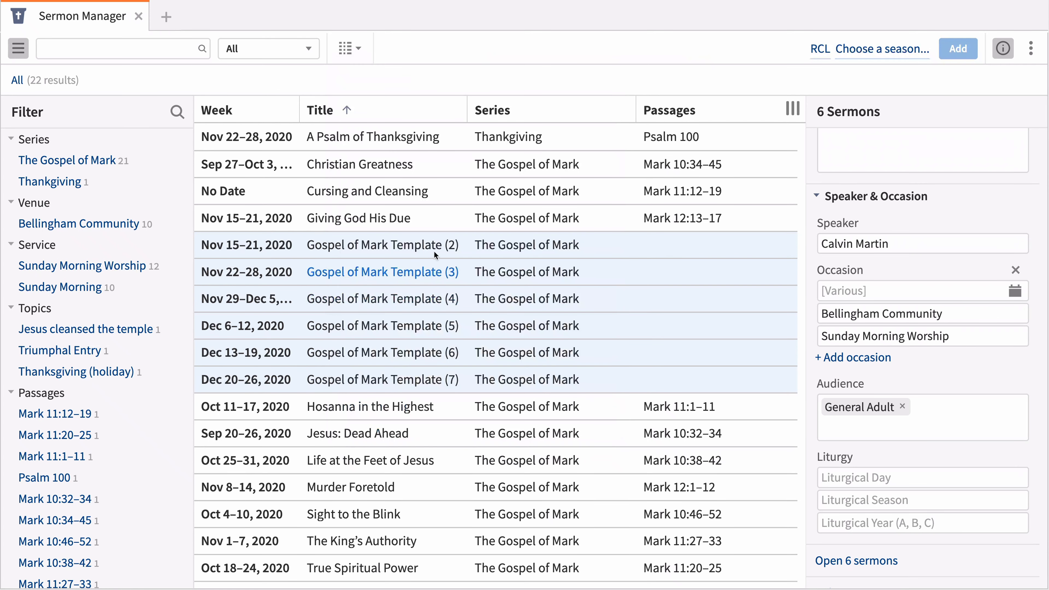
click(909, 48)
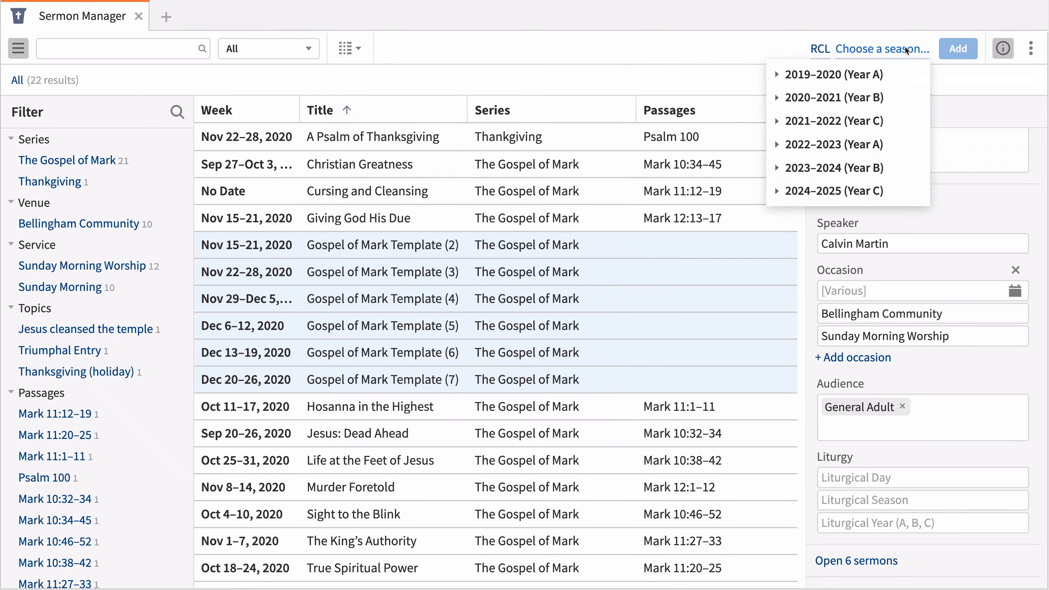
click(834, 75)
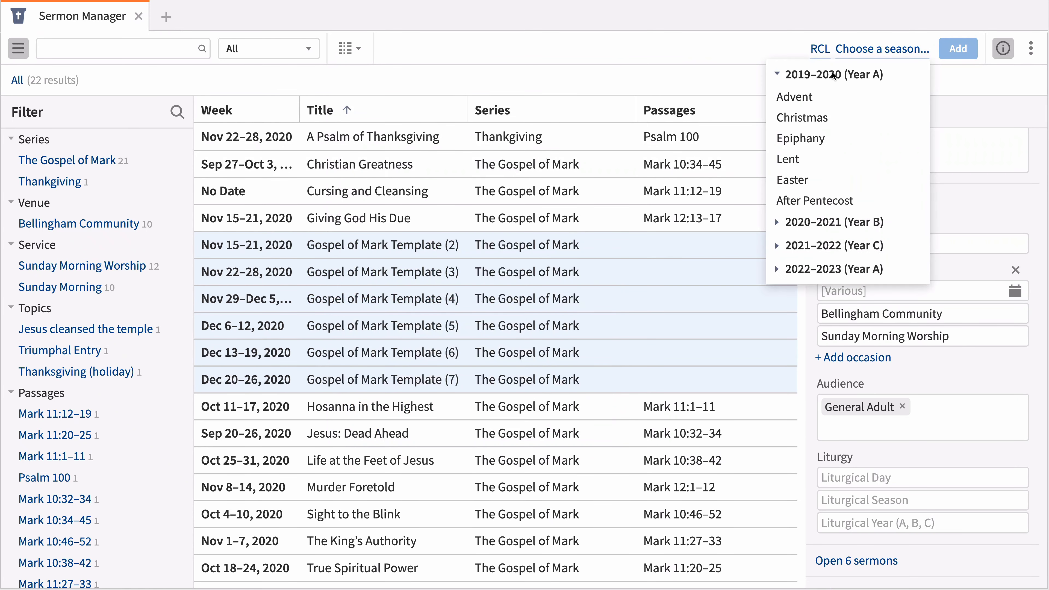
click(792, 116)
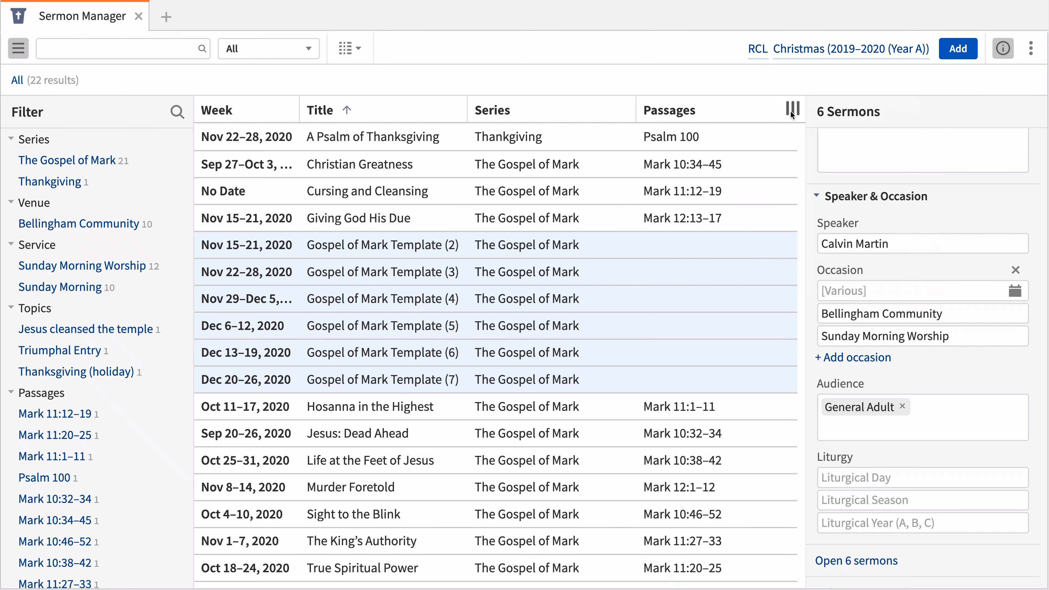
click(945, 50)
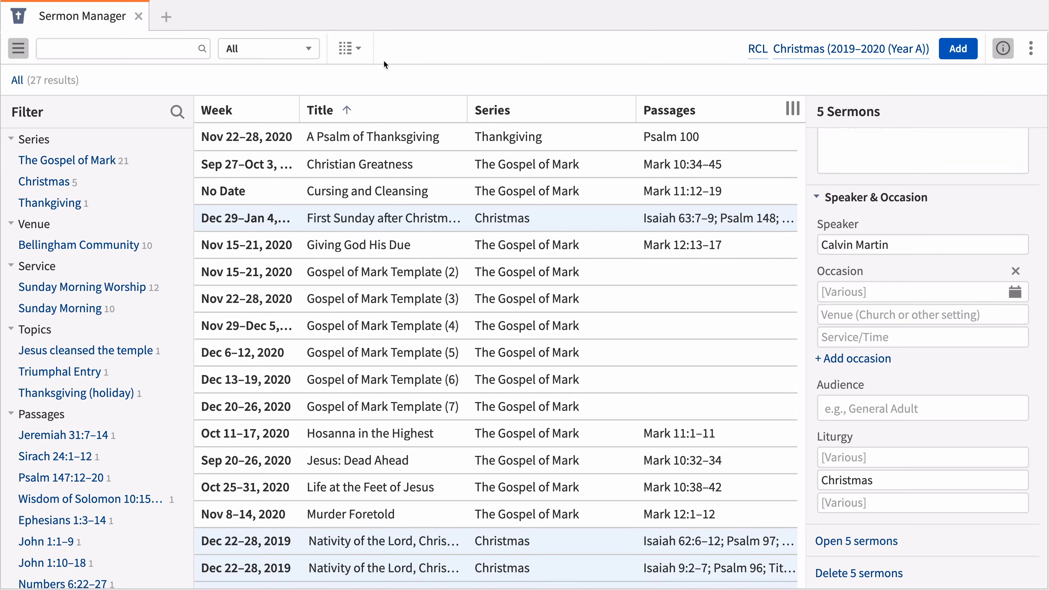
Display the sermons in the circular calendar view and limit the date range to the Next 6 Months.
click(346, 53)
click(367, 87)
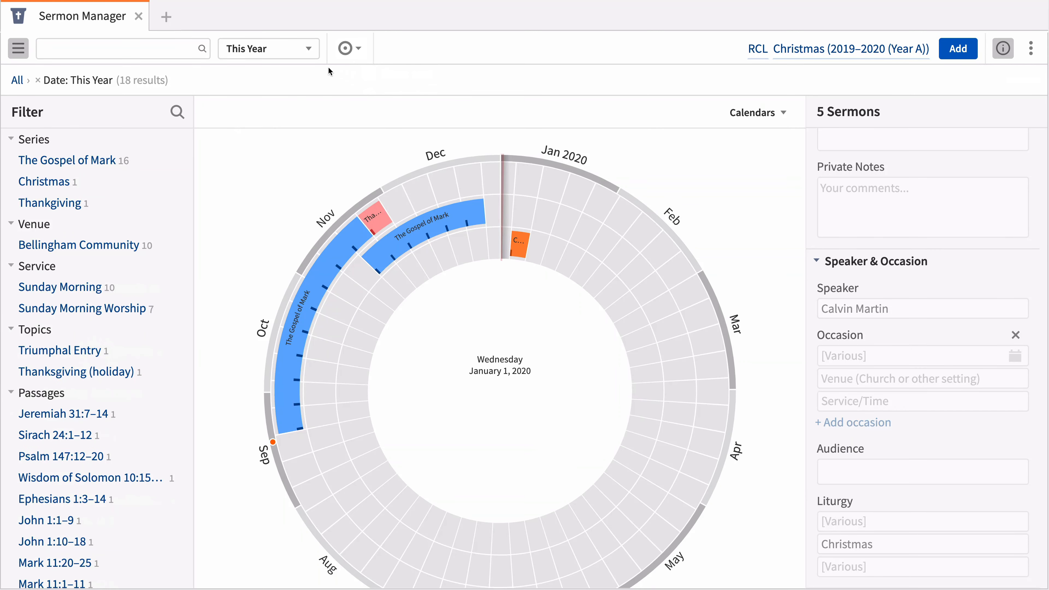
click(300, 49)
click(283, 92)
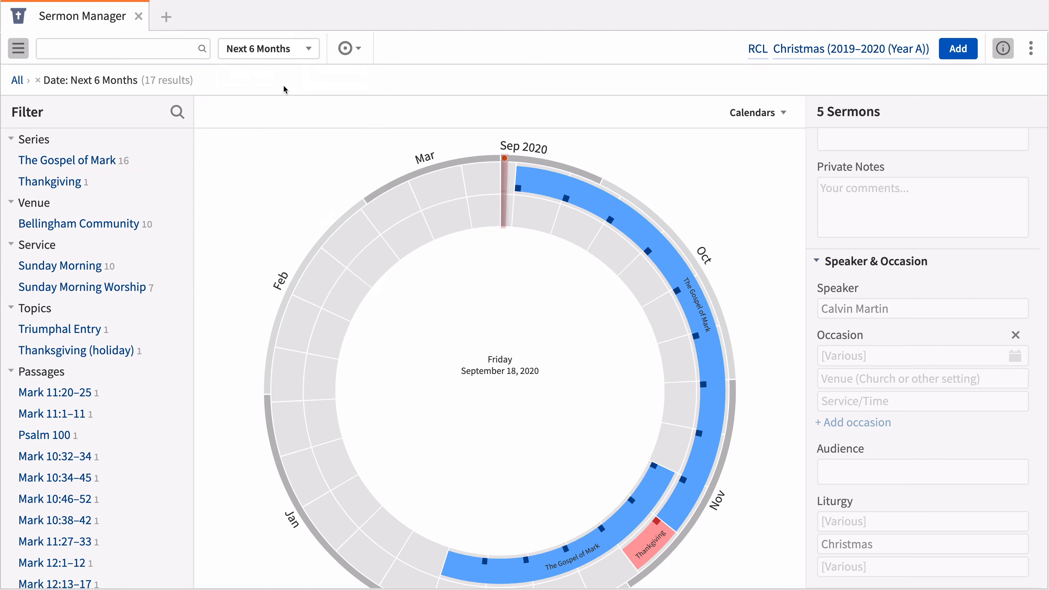
Set the date range to the liturgical year 2019–2020 (Year A).
click(296, 50)
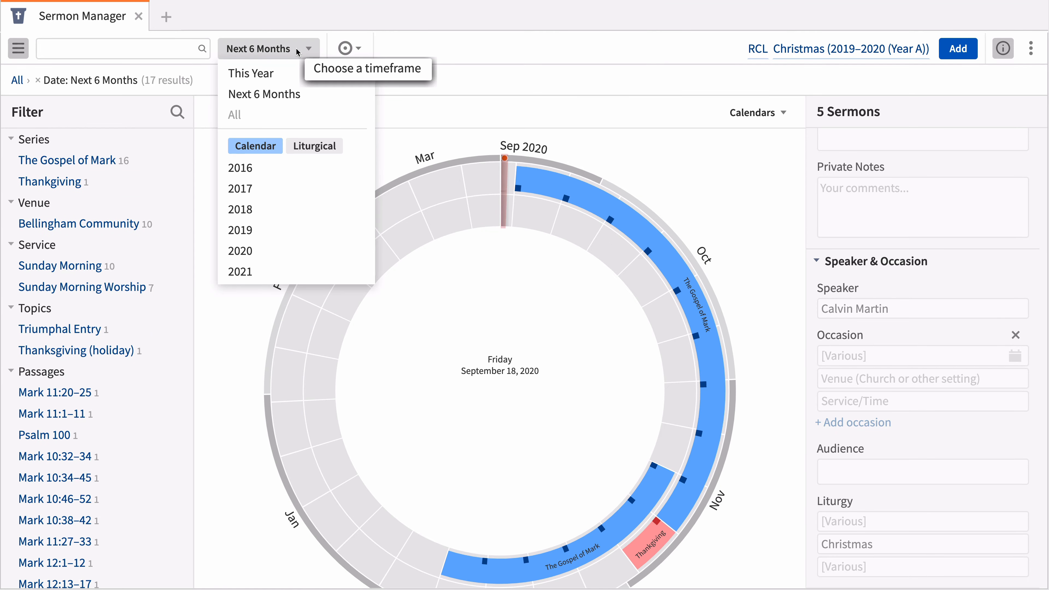
click(304, 145)
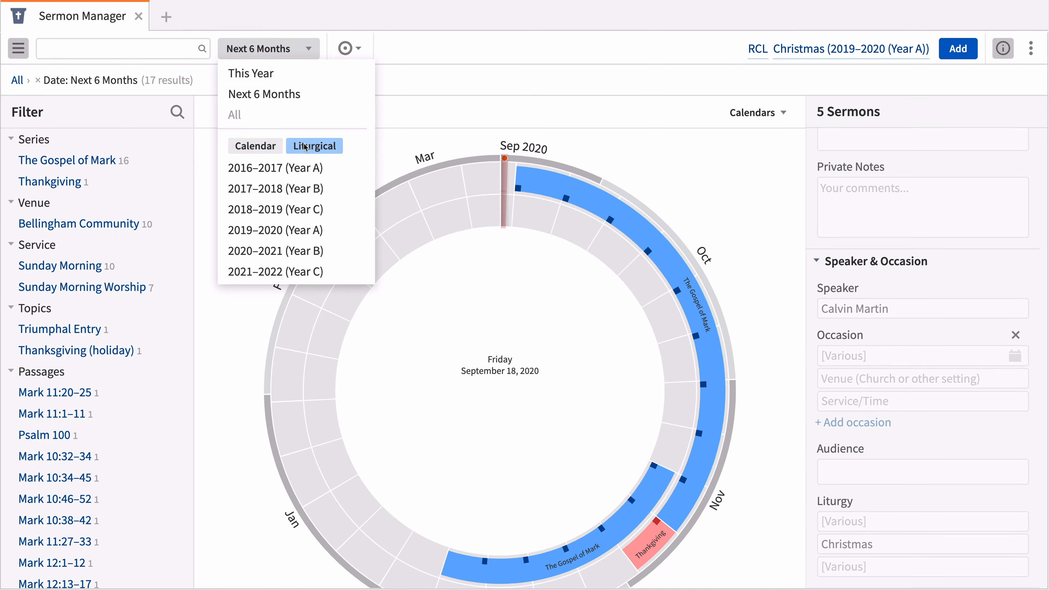
click(287, 226)
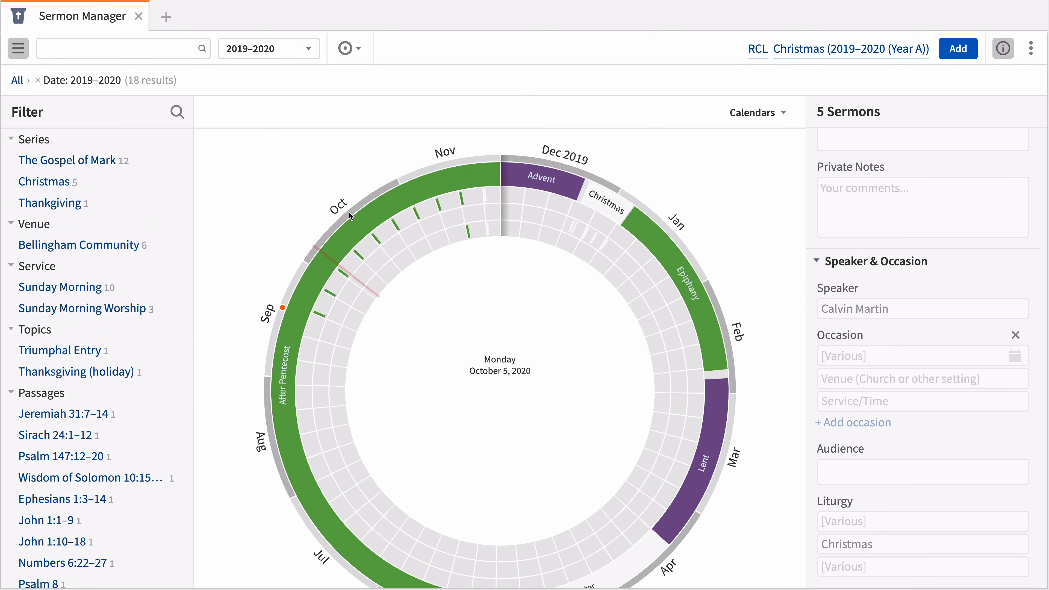
Overlay the Fairhaven Community Church calendar on the circular sermon view.
click(789, 111)
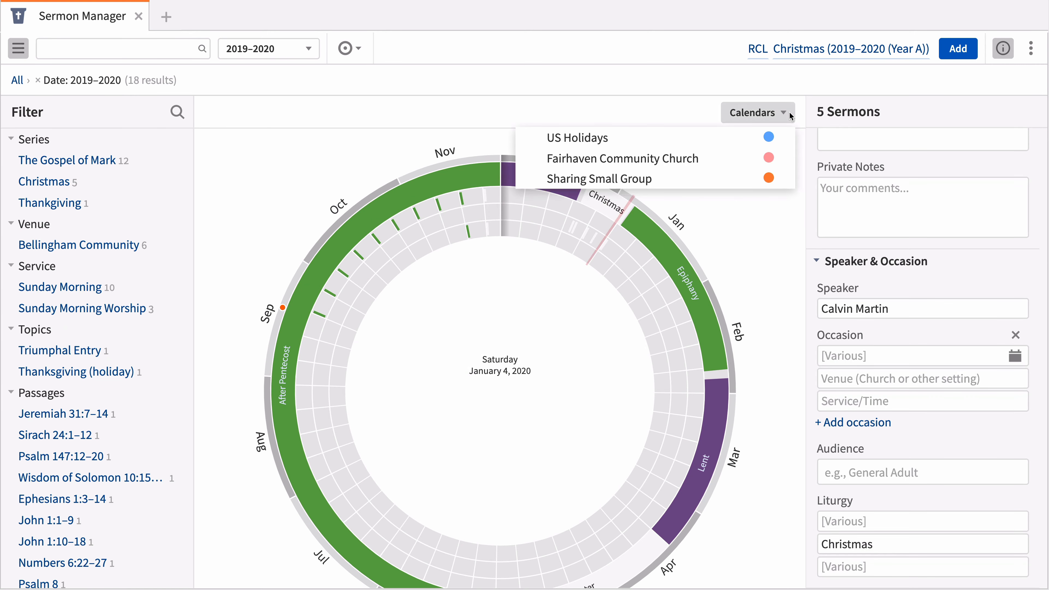
click(723, 159)
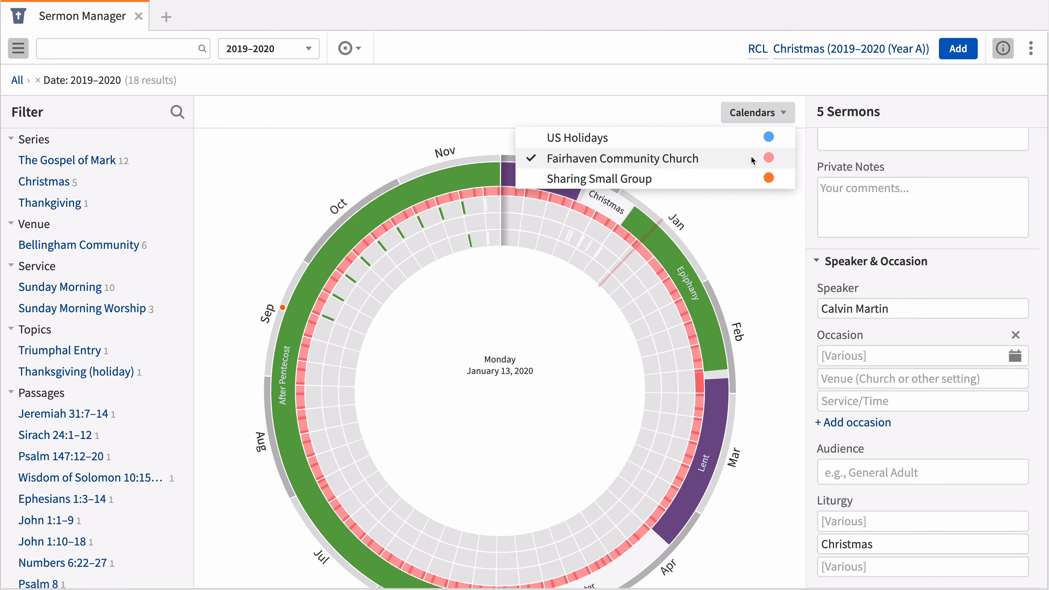
click(787, 111)
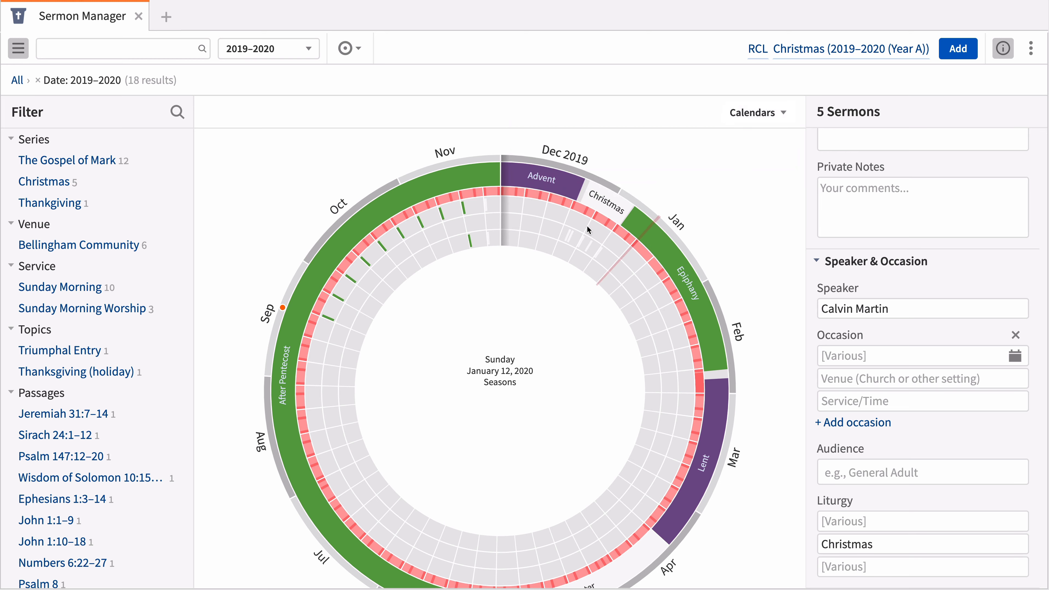
Return to the list view and select the sermon "Hosanna in the Highest", bringing its speaker and occasion details into view.
click(357, 51)
click(374, 70)
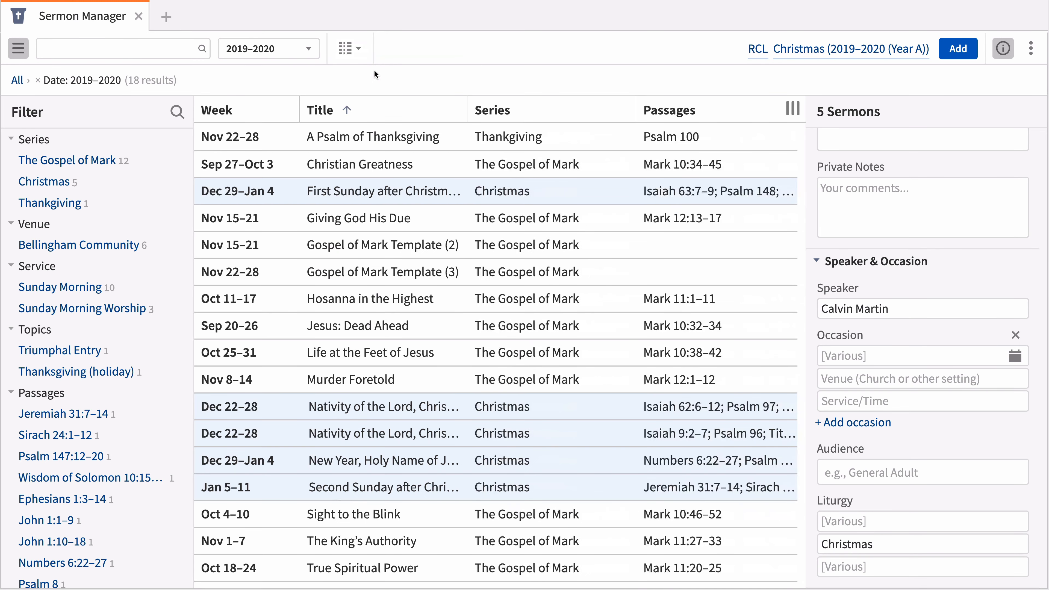
click(354, 287)
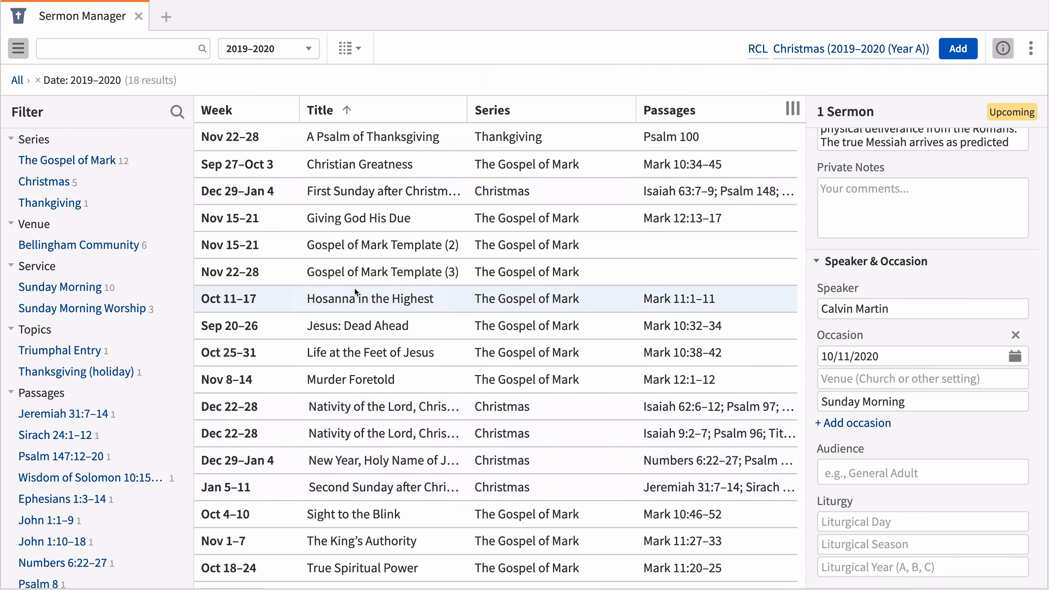
scroll(868, 362, down, 2)
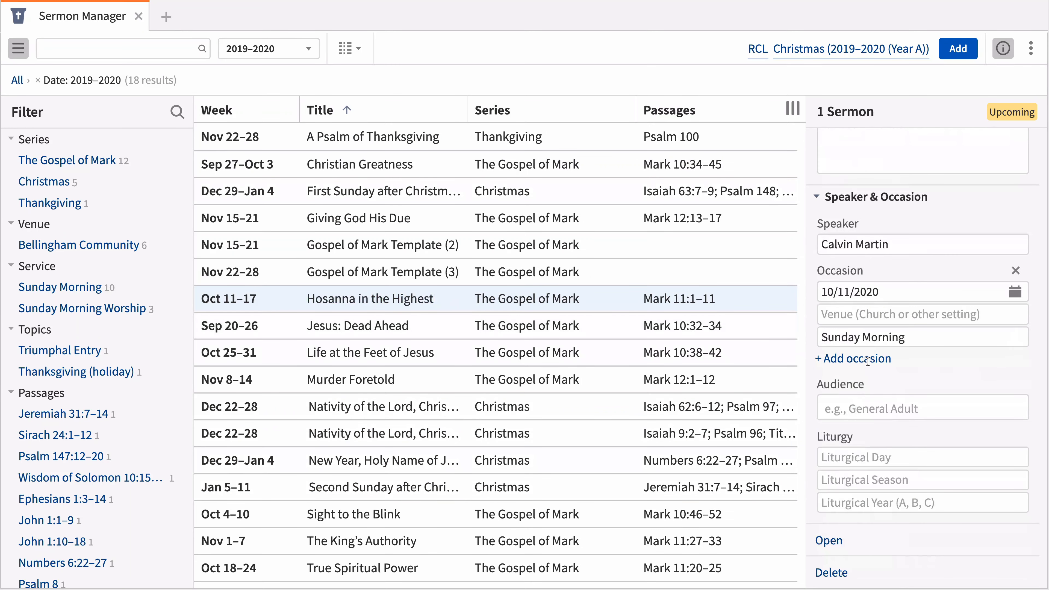